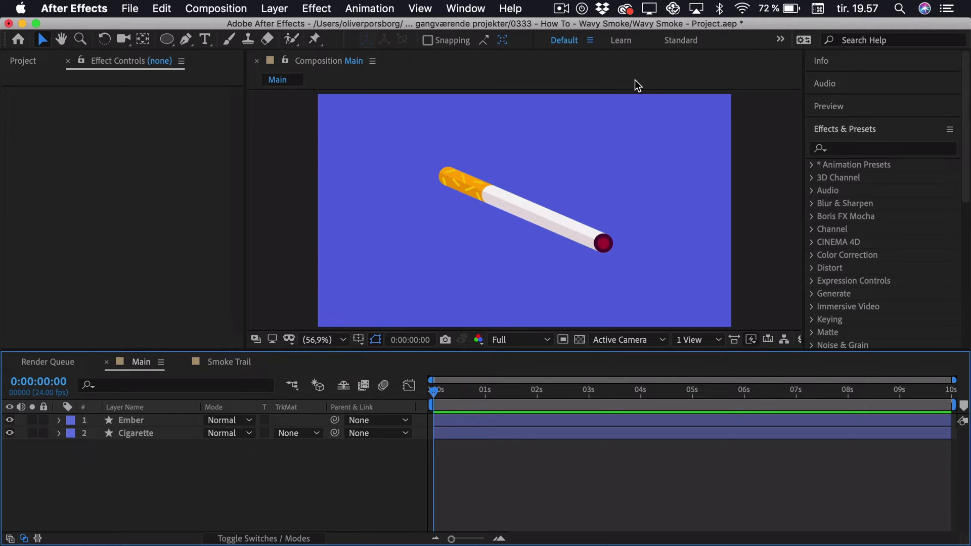
Draw a closed smoke column with the Pen tool, rising from around the cigarette's ember to the composition's top edge.
{"action": "left_click", "coordinate": [186, 40]}
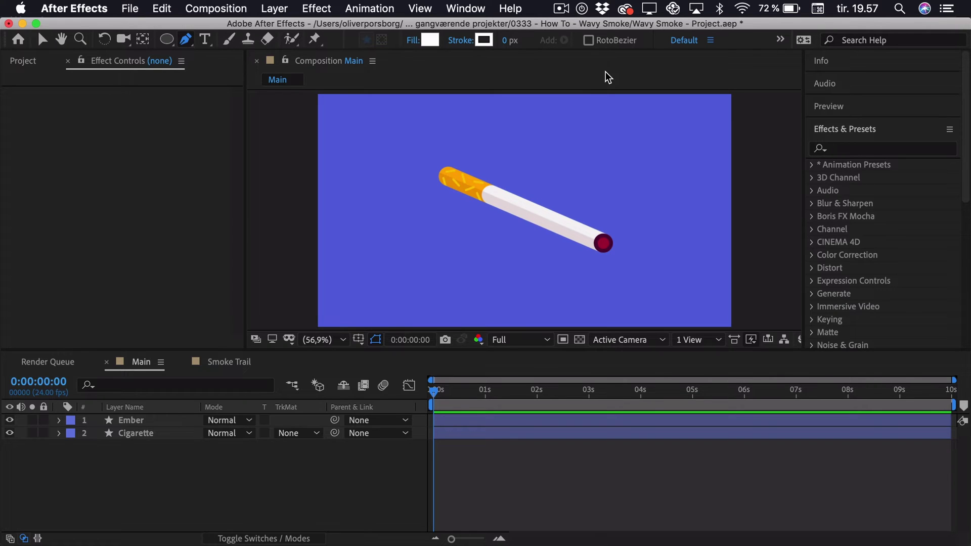
{"action": "left_click_drag", "start_coordinate": [604, 260], "coordinate": [622, 259]}
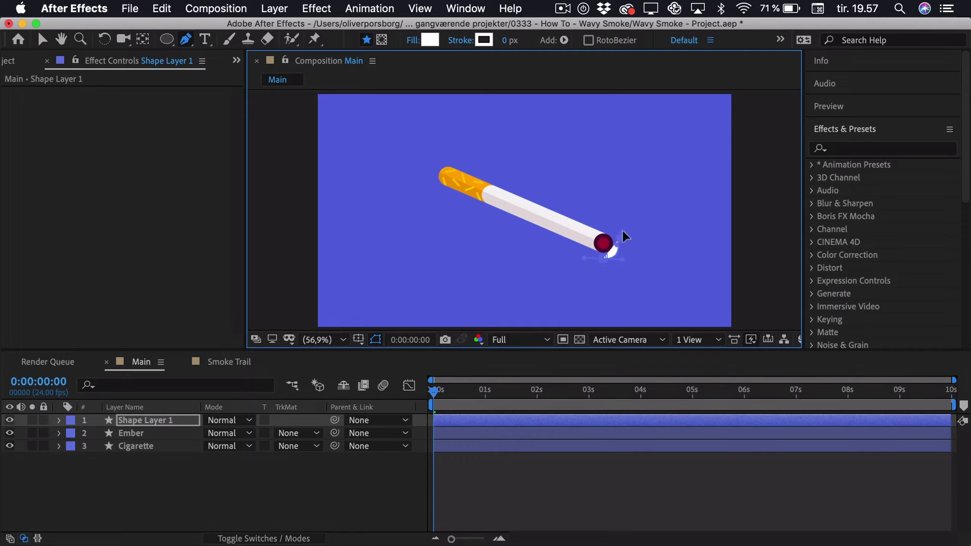
{"action": "left_click", "coordinate": [621, 232]}
{"action": "left_click_drag", "start_coordinate": [615, 93], "coordinate": [615, 77]}
{"action": "left_click", "coordinate": [596, 93]}
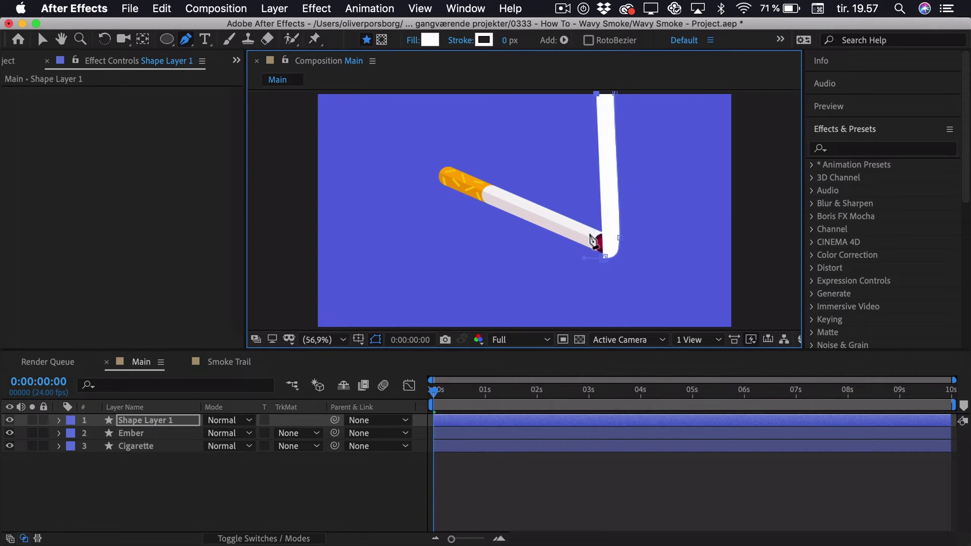
{"action": "left_click_drag", "start_coordinate": [589, 234], "coordinate": [622, 259]}
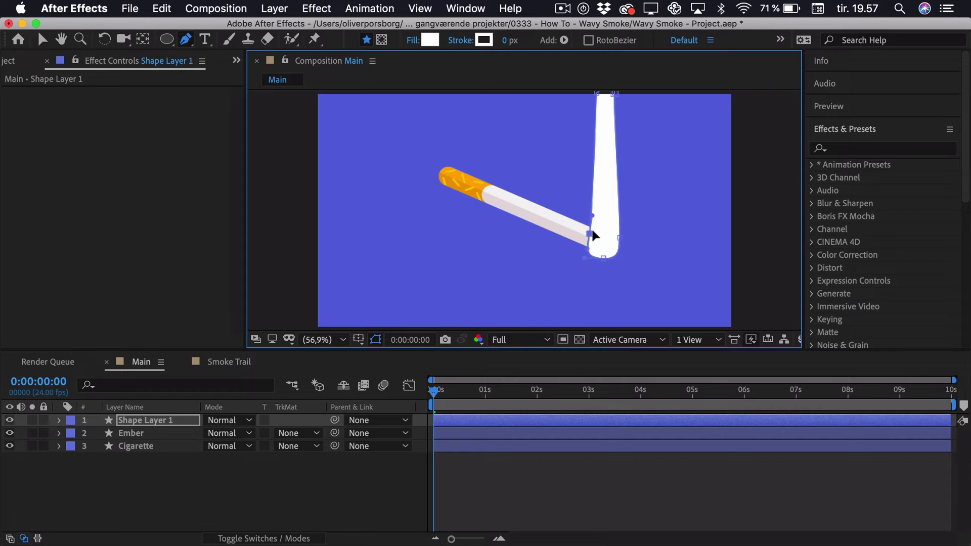
Curve the column's sides with the Pen tool so the shape narrows smoothly upward from its rounded base.
{"action": "left_click_drag", "start_coordinate": [593, 234], "coordinate": [615, 212]}
{"action": "left_click", "coordinate": [620, 238]}
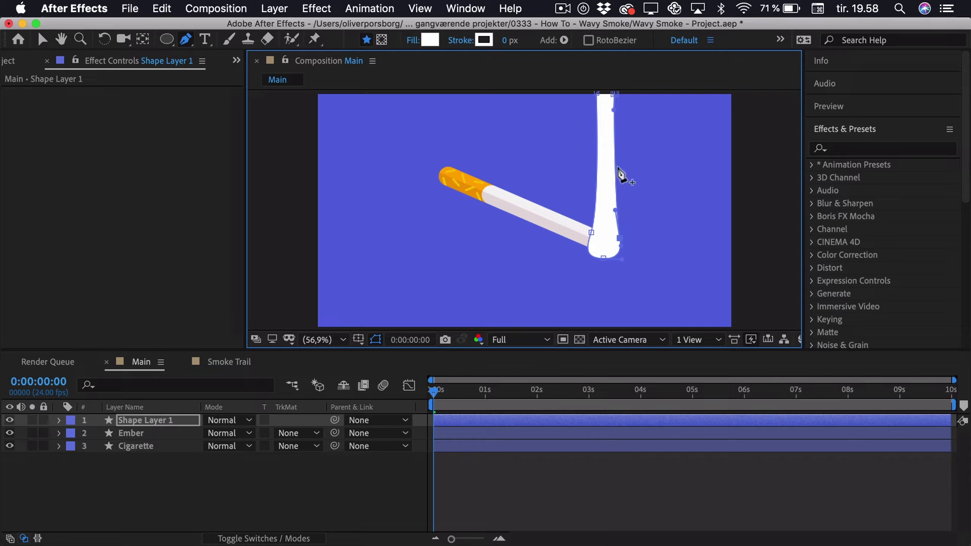
{"action": "left_click", "coordinate": [603, 257]}
Set the smoke column's fill colour to white (FFFFFF).
{"action": "left_click", "coordinate": [429, 39]}
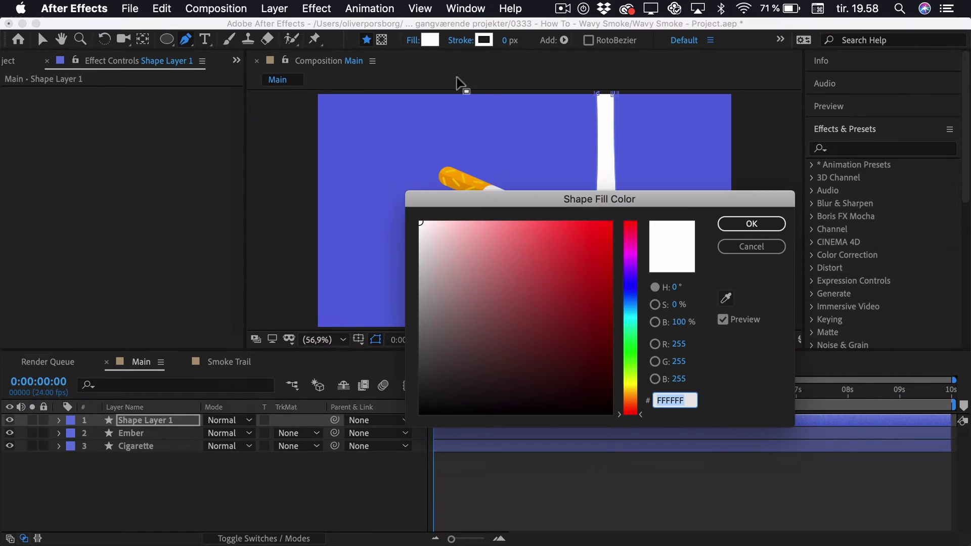
{"action": "left_click_drag", "start_coordinate": [463, 205], "coordinate": [411, 304]}
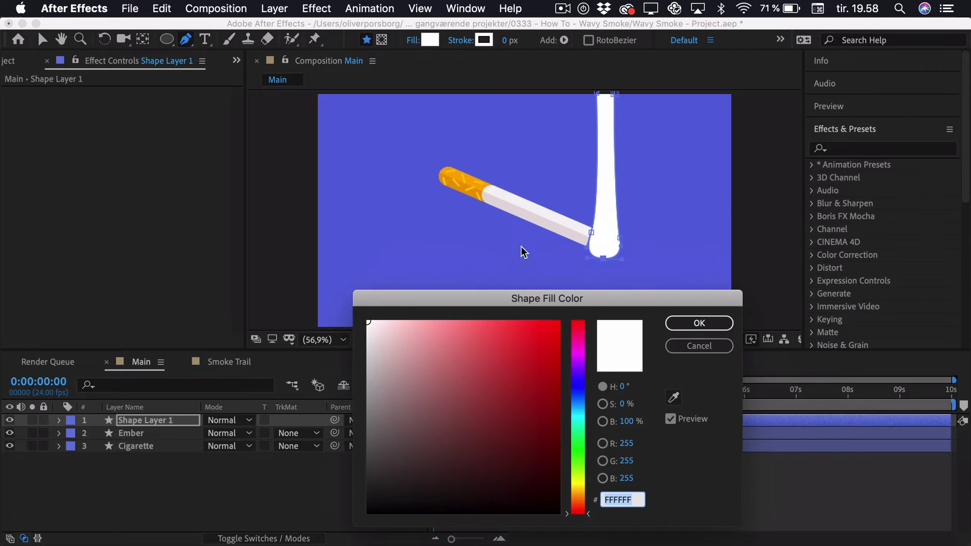
{"action": "left_click", "coordinate": [699, 323]}
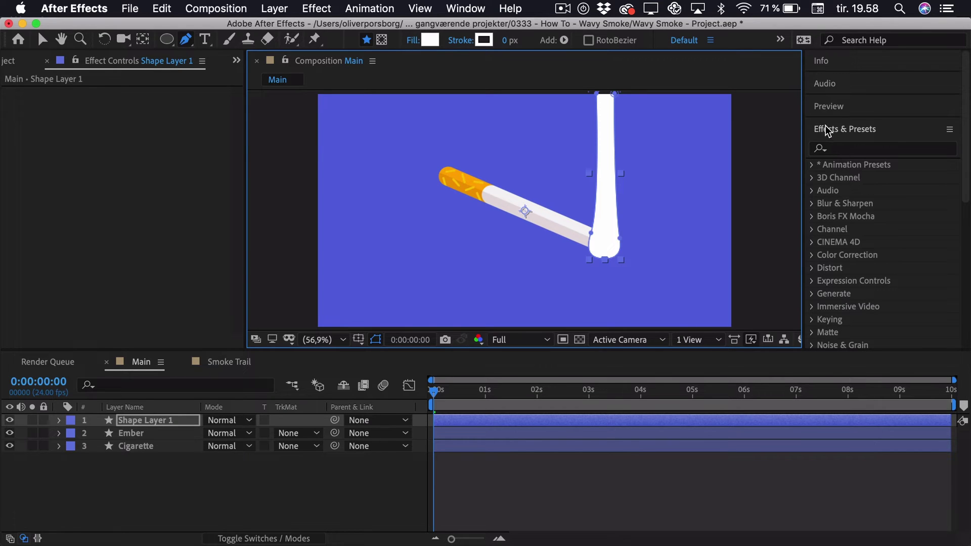
Find the Wave Warp effect by searching for "wave wa" and apply it to Shape Layer 1.
{"action": "left_click", "coordinate": [857, 147]}
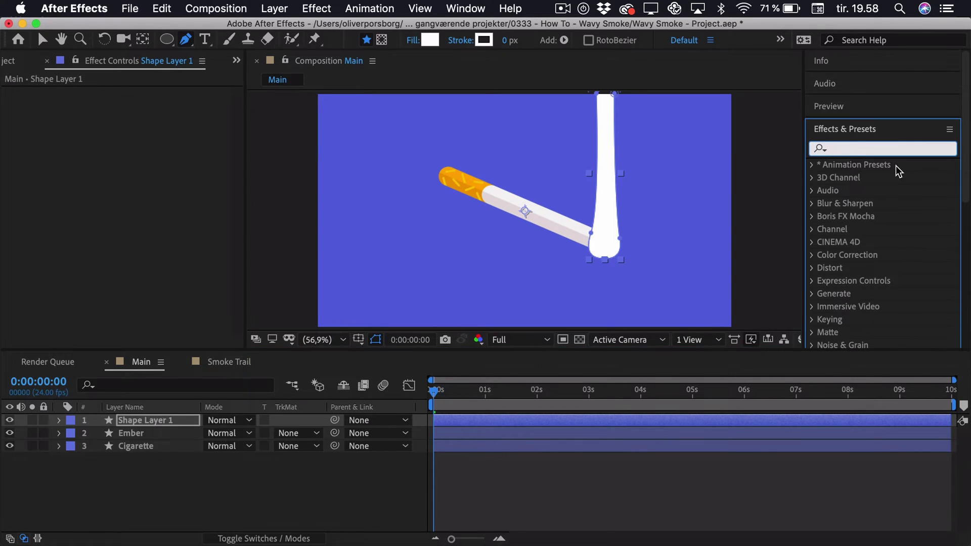
{"action": "type", "text": "wave wa"}
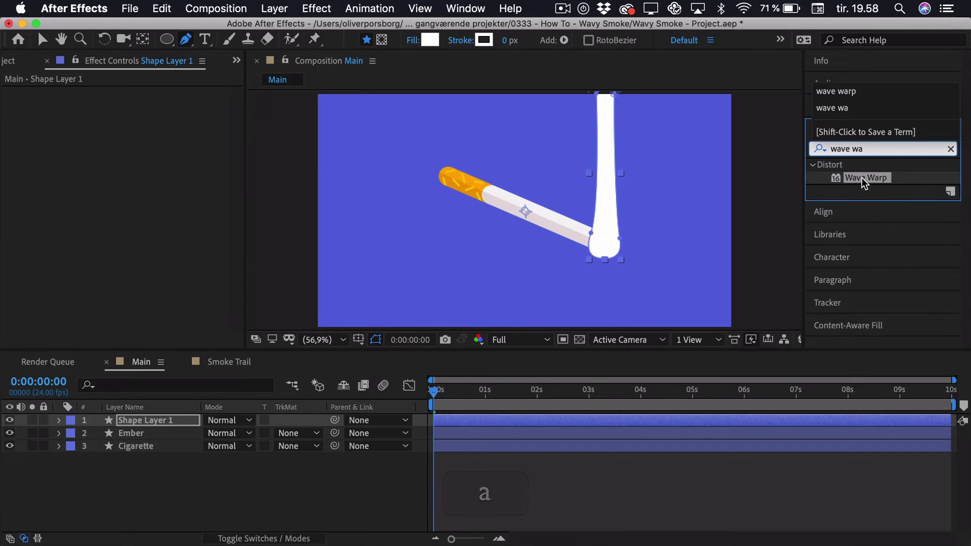
{"action": "left_click_drag", "start_coordinate": [867, 178], "coordinate": [166, 420]}
{"action": "key", "text": "v"}
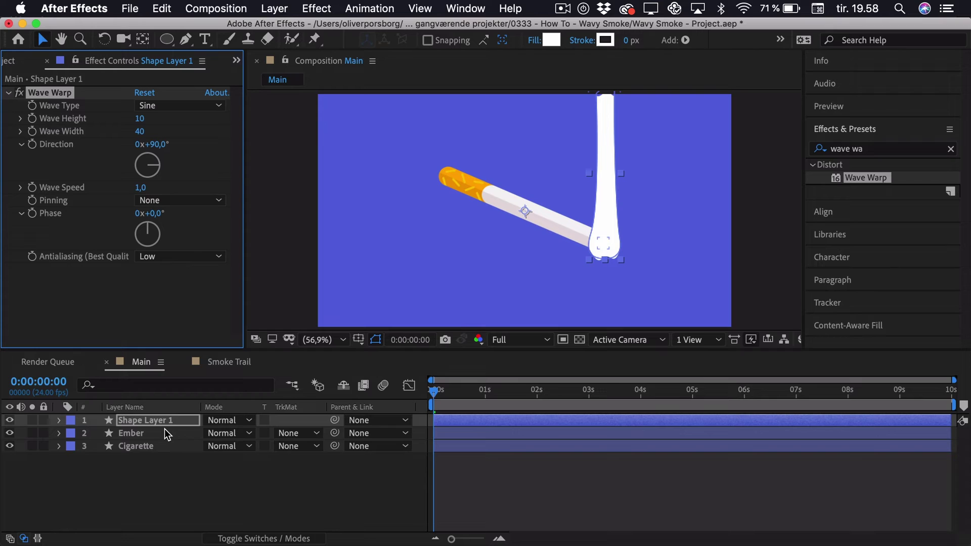
Rename Shape Layer 1 to "Smoke trail".
{"action": "left_click", "coordinate": [152, 422]}
{"action": "key", "text": "Return"}
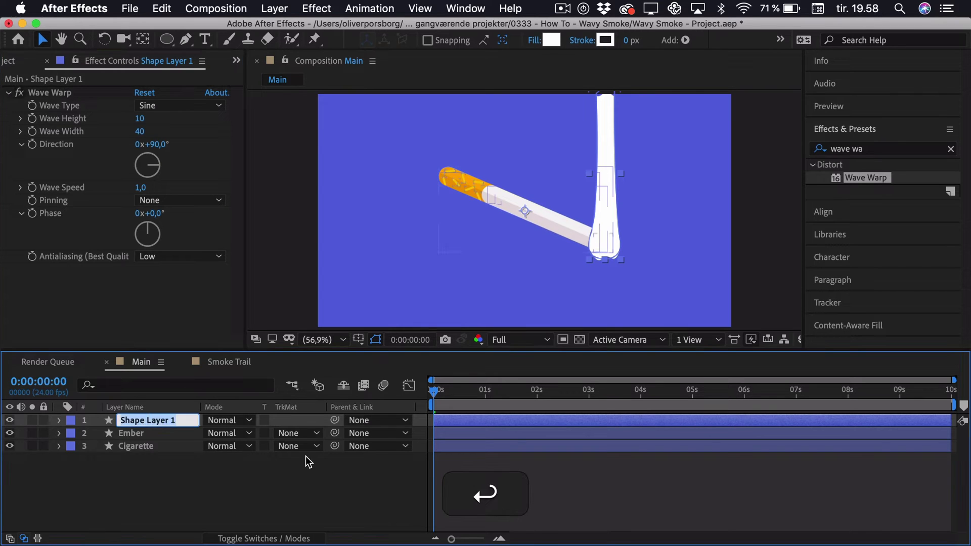
{"action": "type", "text": "Smoke trail"}
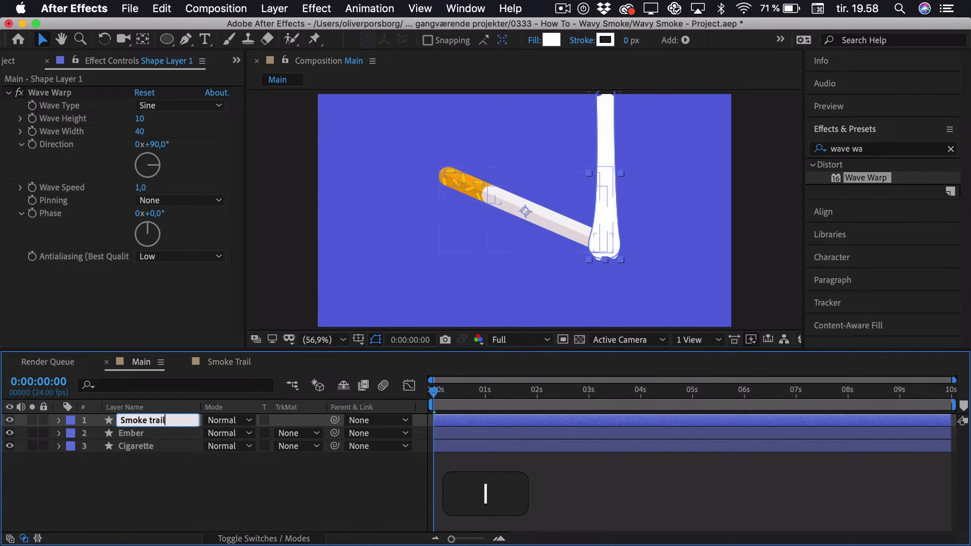
{"action": "key", "text": "Return"}
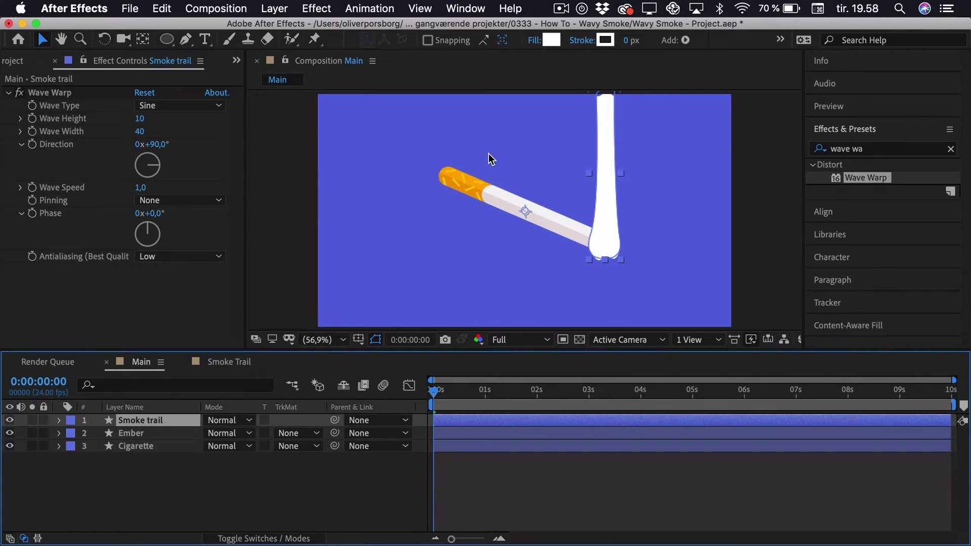
Set the Wave Warp direction on the Smoke trail layer to 0°.
{"action": "left_click", "coordinate": [167, 145]}
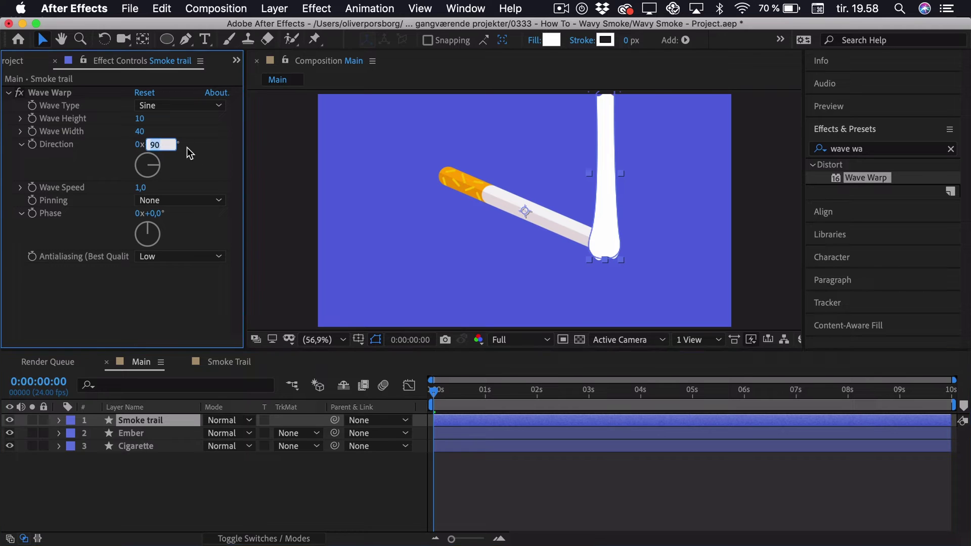
{"action": "type", "text": "0"}
{"action": "key", "text": "Return"}
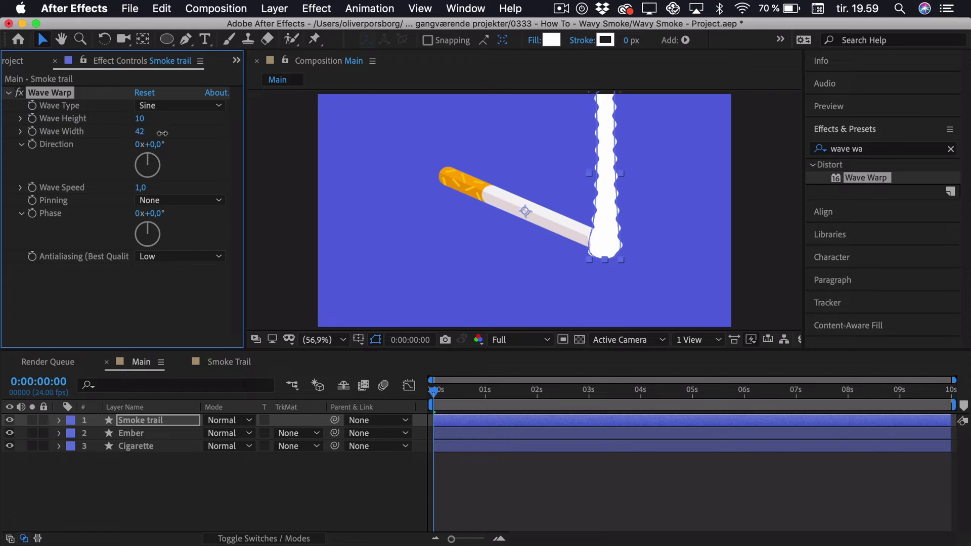
Set the Wave Warp's wave height to 50 and wave width to 143, and preview the animation.
{"action": "left_click_drag", "start_coordinate": [162, 133], "coordinate": [625, 159]}
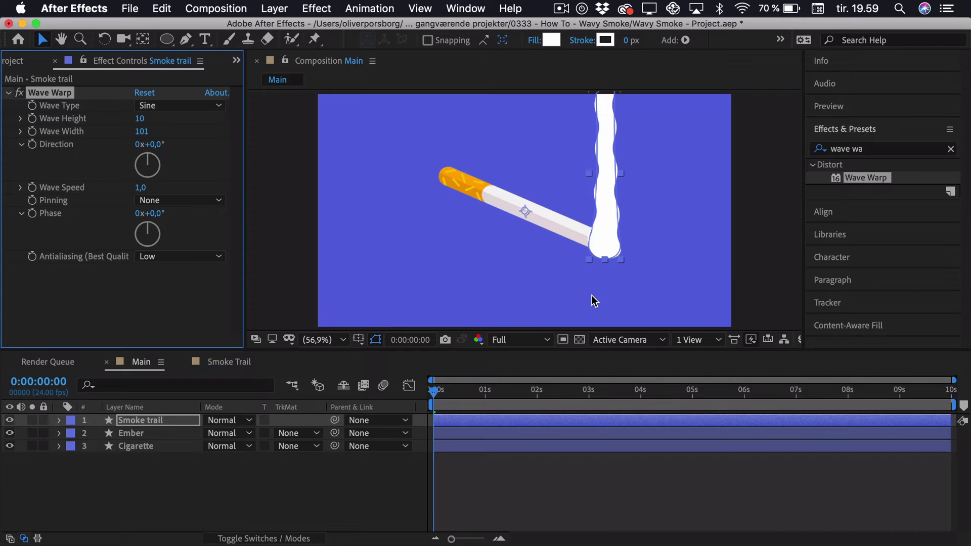
{"action": "left_click_drag", "start_coordinate": [139, 118], "coordinate": [526, 172]}
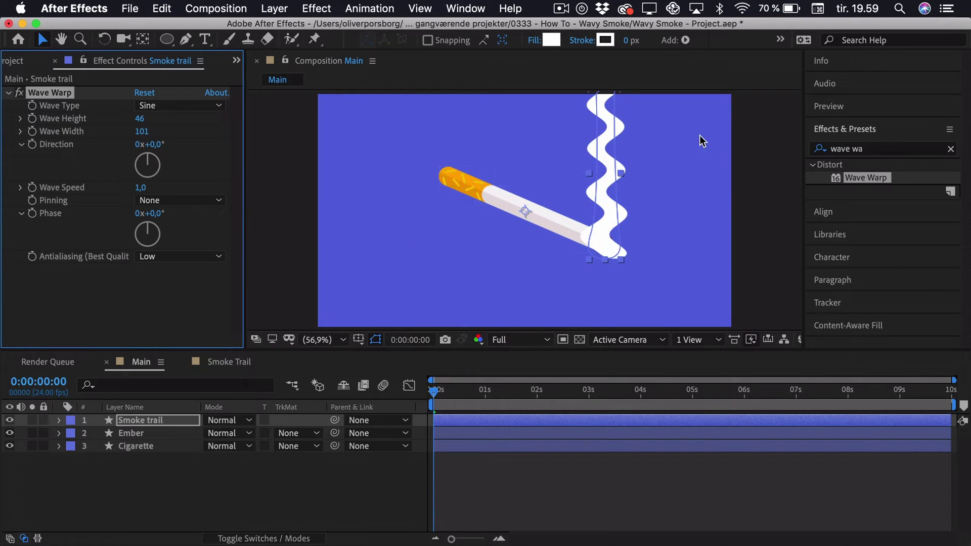
{"action": "left_click_drag", "start_coordinate": [140, 133], "coordinate": [403, 145]}
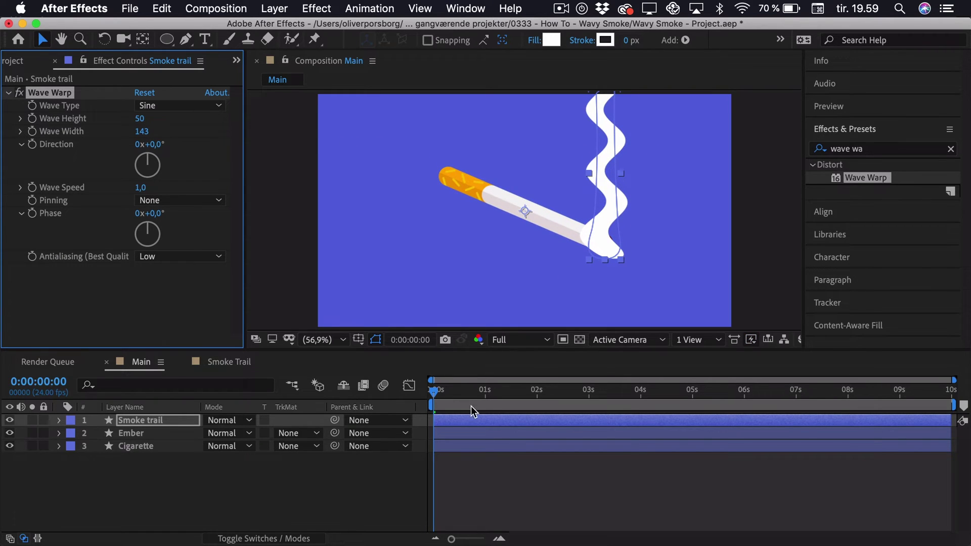
{"action": "left_click", "coordinate": [446, 399]}
{"action": "key", "text": "space"}
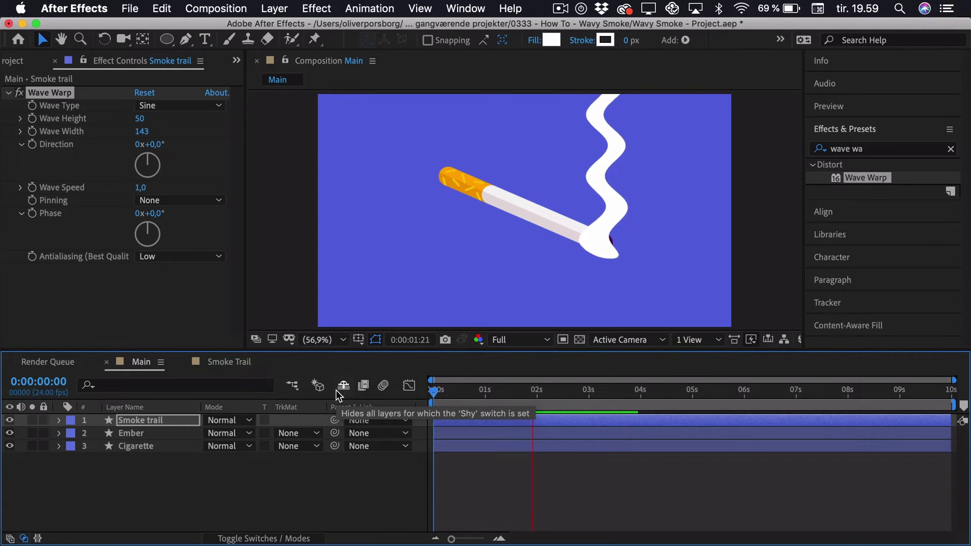
{"action": "key", "text": "space"}
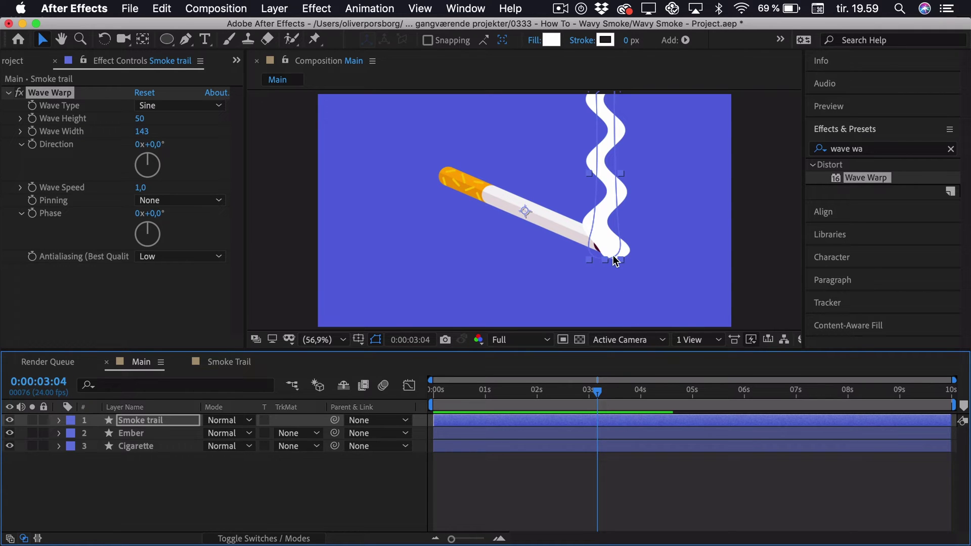
{"action": "left_click_drag", "start_coordinate": [445, 395], "coordinate": [407, 387]}
{"action": "key", "text": "space"}
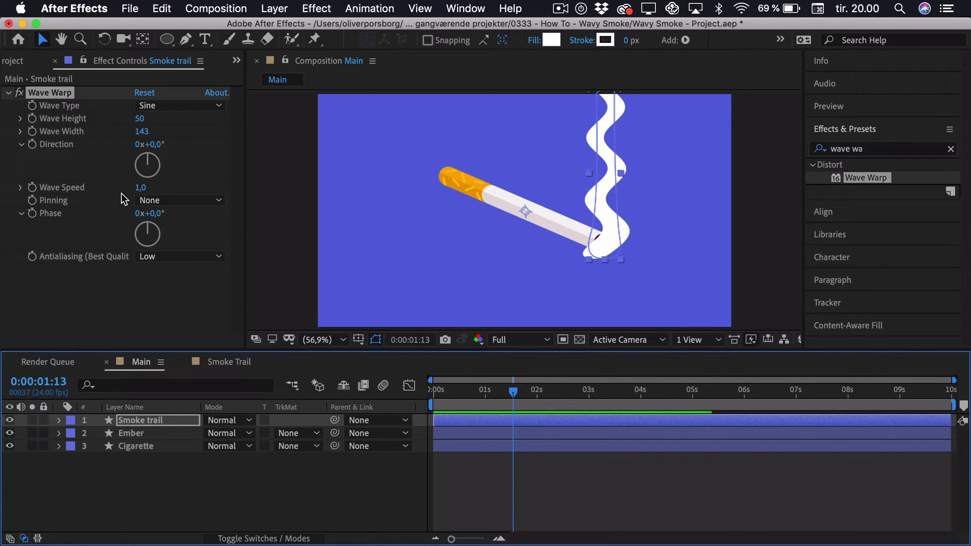
Set the Wave Warp's wave speed to 0,5 and preview the animation from the start.
{"action": "left_click", "coordinate": [141, 188]}
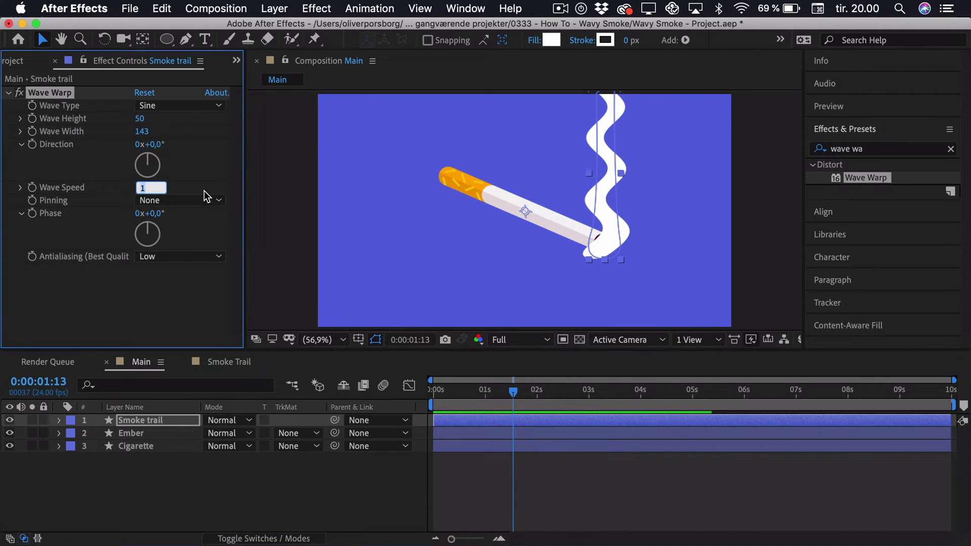
{"action": "type", "text": "0,5"}
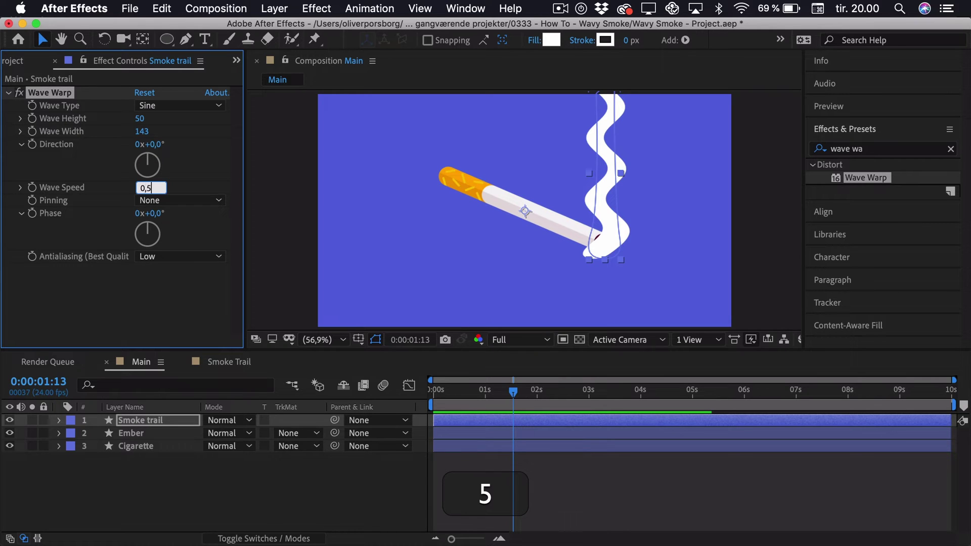
{"action": "key", "text": "Return"}
{"action": "left_click_drag", "start_coordinate": [469, 389], "coordinate": [289, 390]}
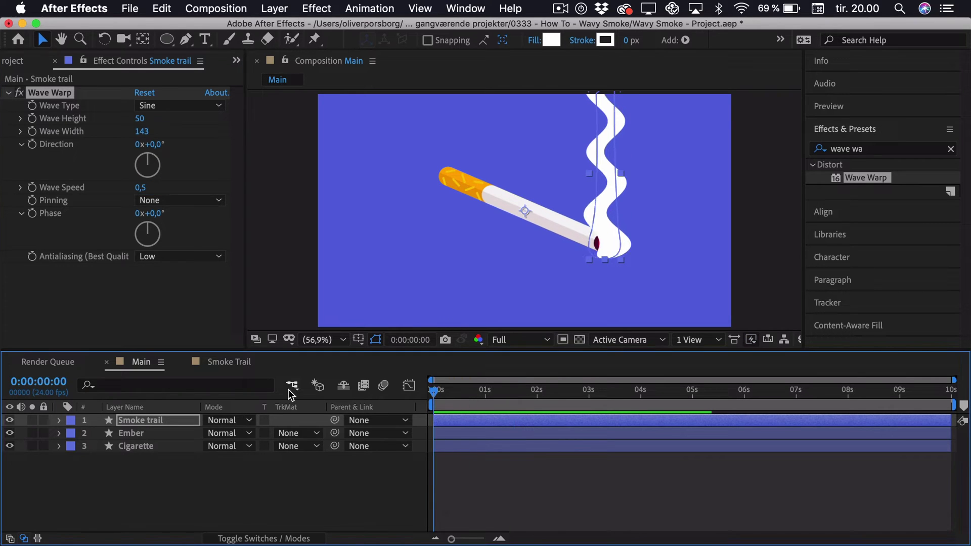
{"action": "key", "text": "space"}
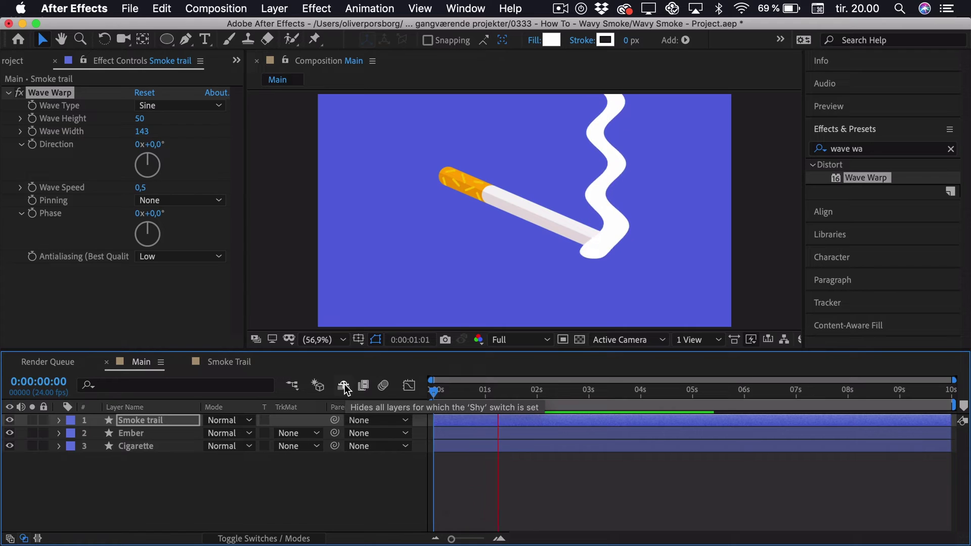
{"action": "key", "text": "space"}
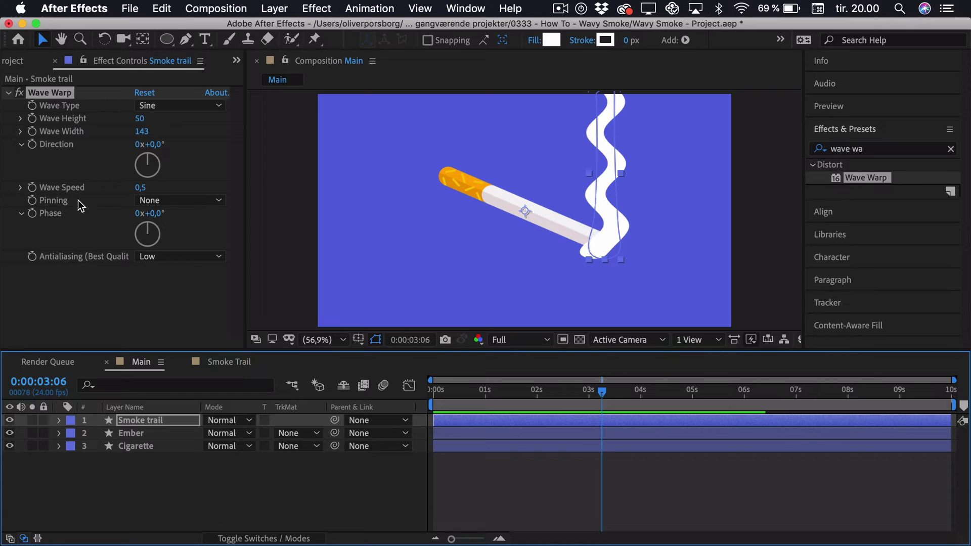
Set the Wave Warp's pinning to Bottom Edge.
{"action": "left_click", "coordinate": [150, 201]}
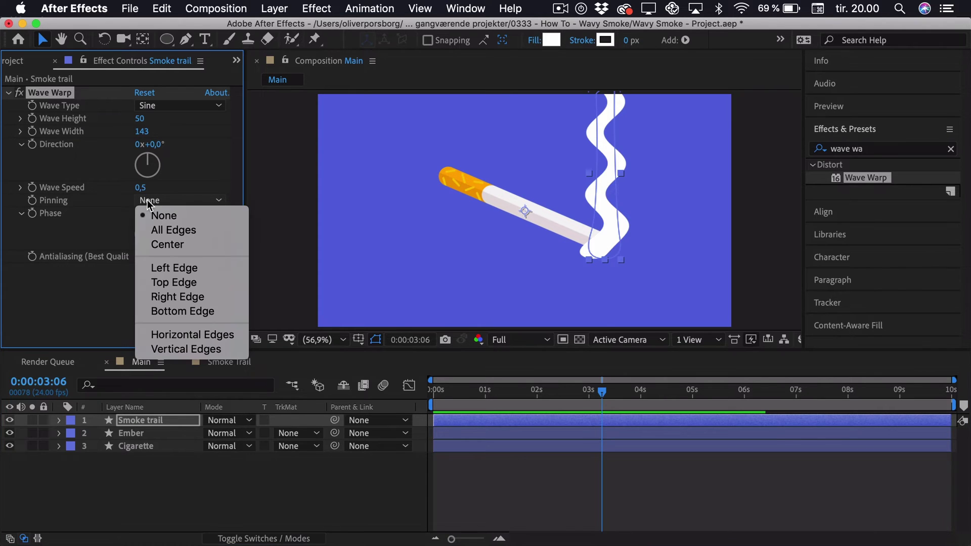
{"action": "left_click", "coordinate": [172, 311]}
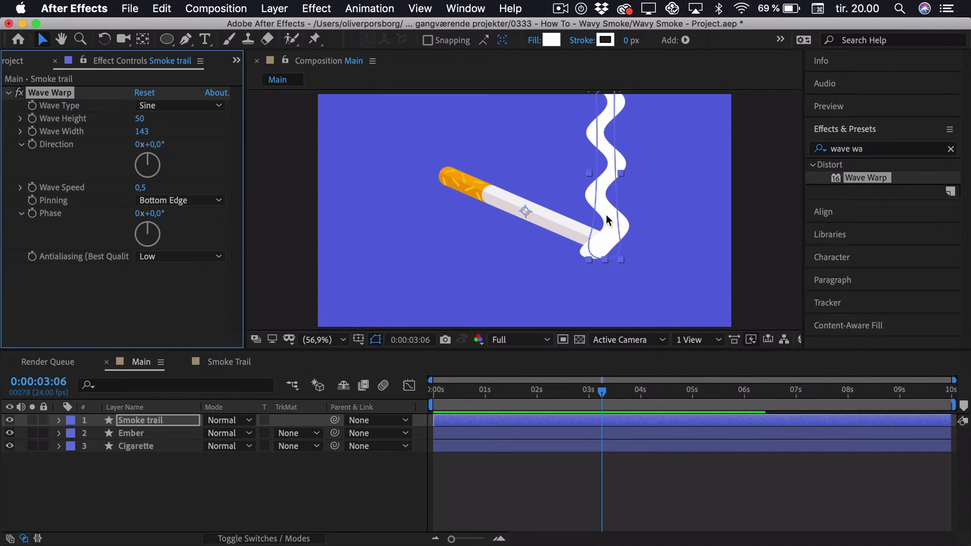
Try moving the smoke trail straight down to the composition's bottom edge, preview the pinned base, and undo the move.
{"action": "left_click_drag", "start_coordinate": [606, 215], "coordinate": [605, 281]}
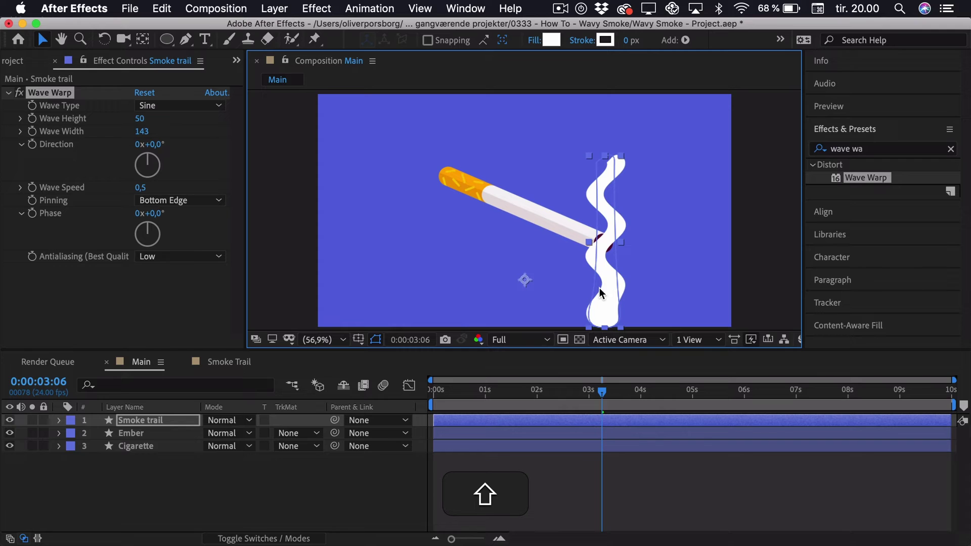
{"action": "left_click_drag", "start_coordinate": [470, 389], "coordinate": [299, 388]}
{"action": "key", "text": "space"}
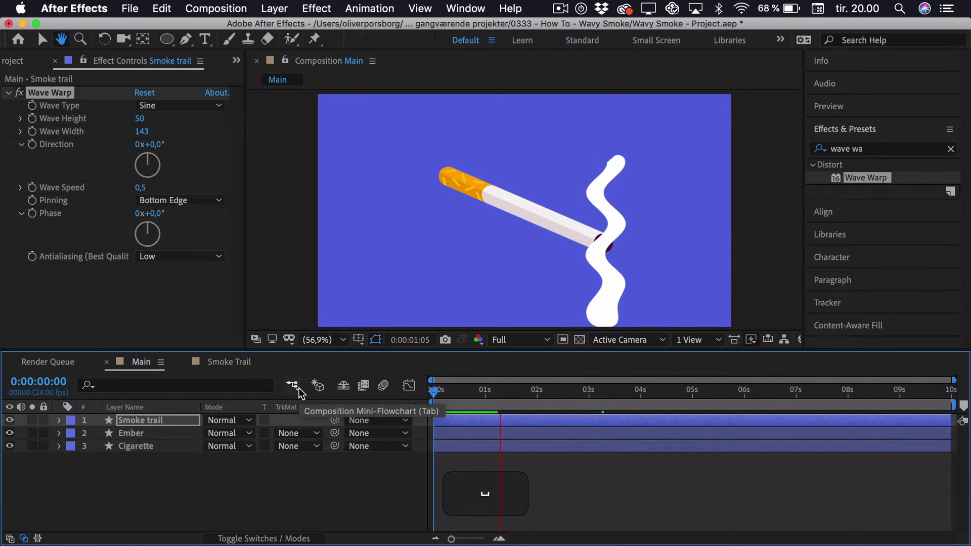
{"action": "key", "text": "ctrl+z"}
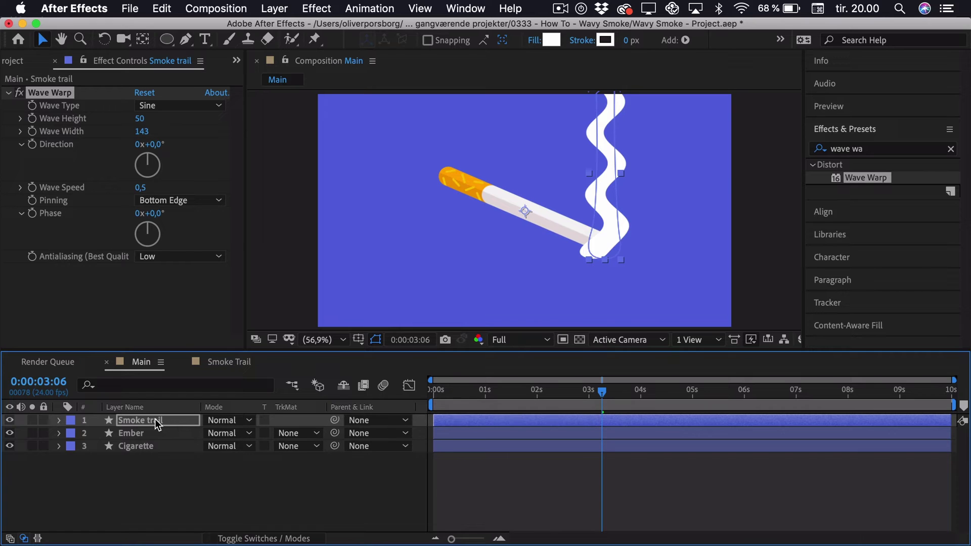
Pre-compose the Smoke trail layer as "Smoke trail", moving all attributes into the new composition.
{"action": "left_click", "coordinate": [152, 421]}
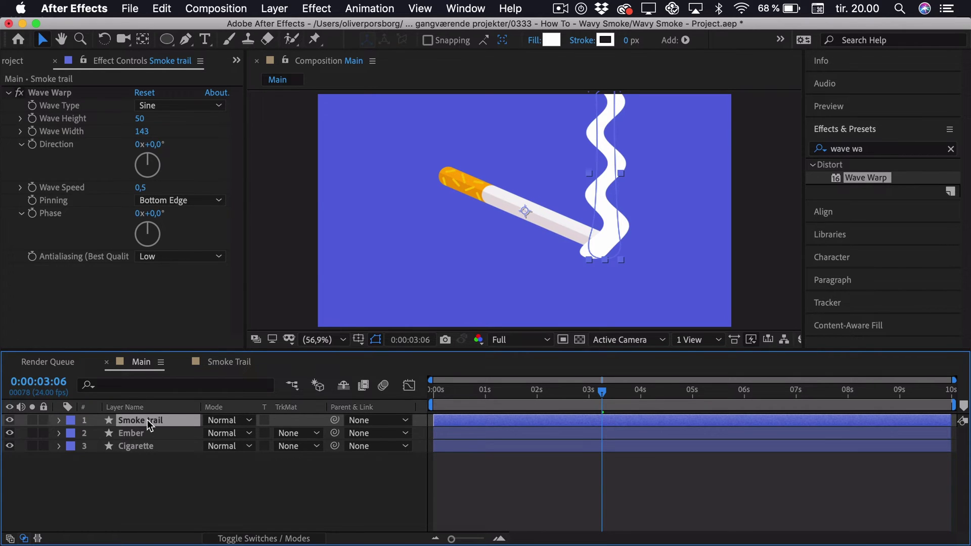
{"action": "right_click", "coordinate": [148, 424]}
{"action": "left_click", "coordinate": [179, 480]}
{"action": "type", "text": "Smoke trail"}
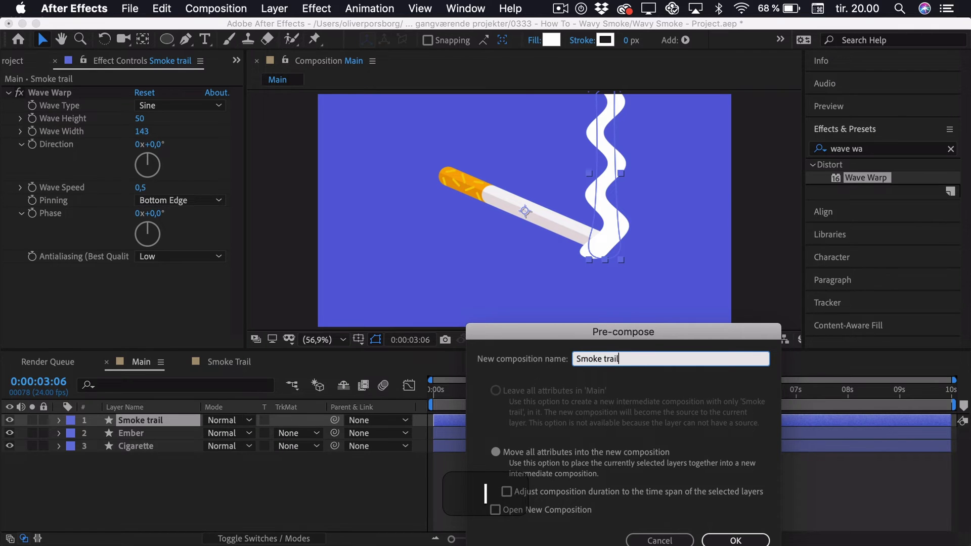
{"action": "key", "text": "Return"}
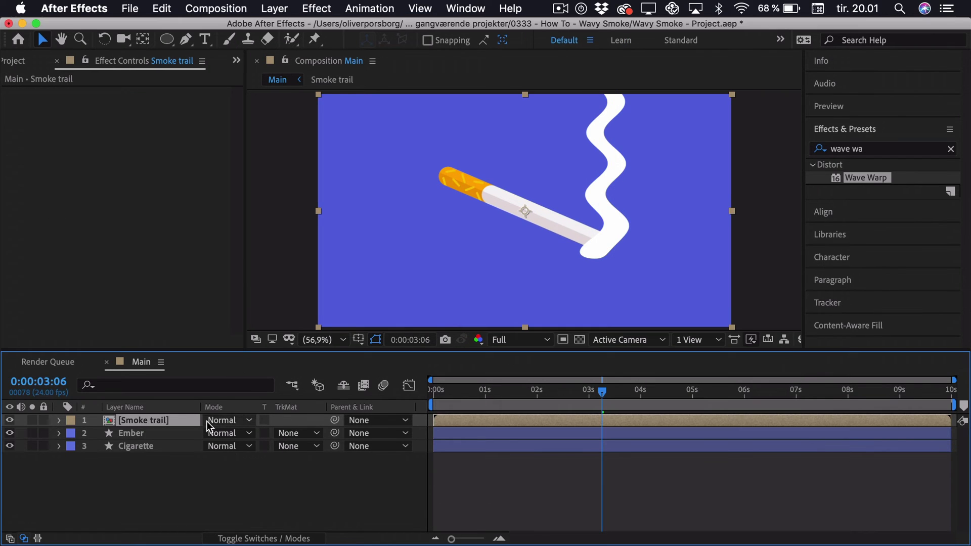
Inside the Smoke trail pre-composition, move the smoke shape straight down to the bottom edge of the frame and preview the pinned base.
{"action": "double_click", "coordinate": [160, 420]}
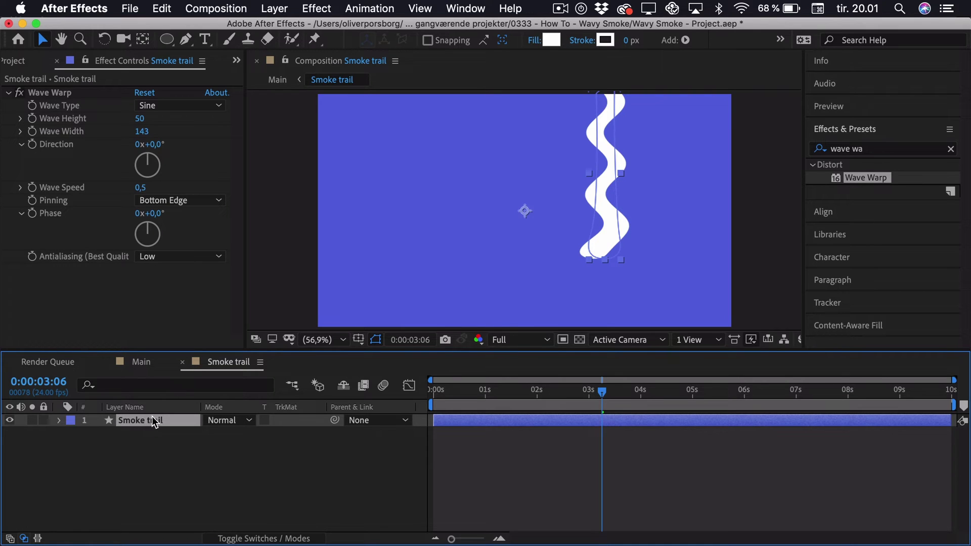
{"action": "left_click_drag", "start_coordinate": [597, 184], "coordinate": [600, 257]}
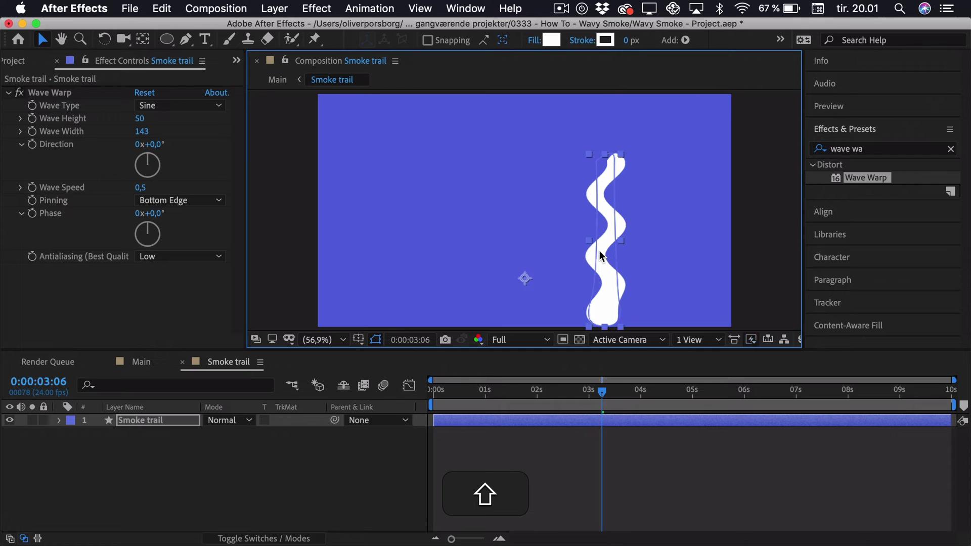
{"action": "left_click", "coordinate": [437, 403]}
{"action": "key", "text": "space"}
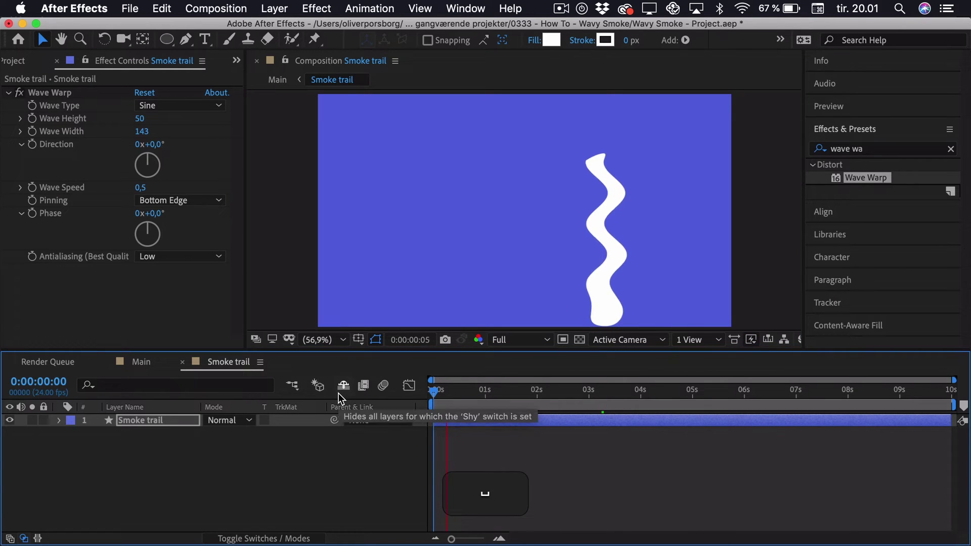
{"action": "key", "text": "space"}
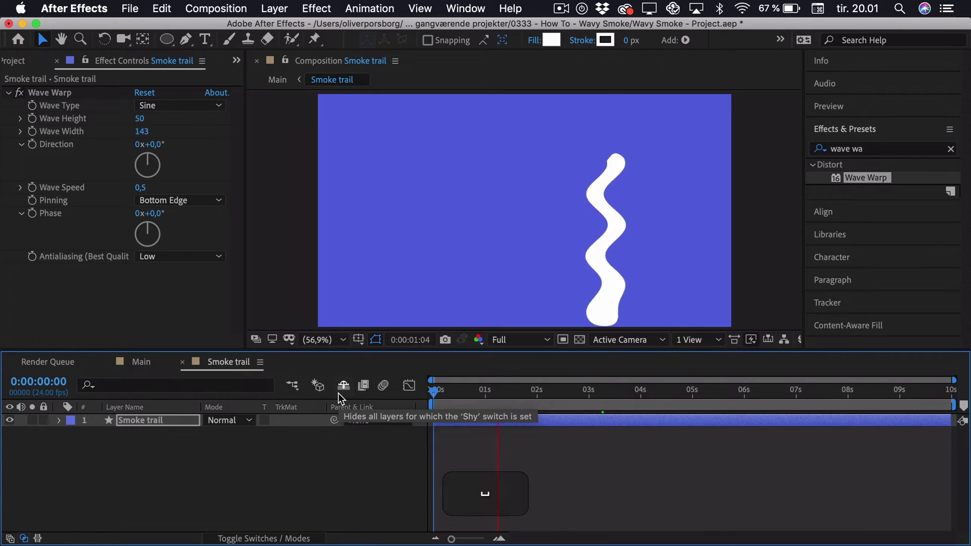
In the Main composition, move the Smoke trail layer up so the smoke's base sits on the cigarette's burning tip.
{"action": "left_click", "coordinate": [145, 363]}
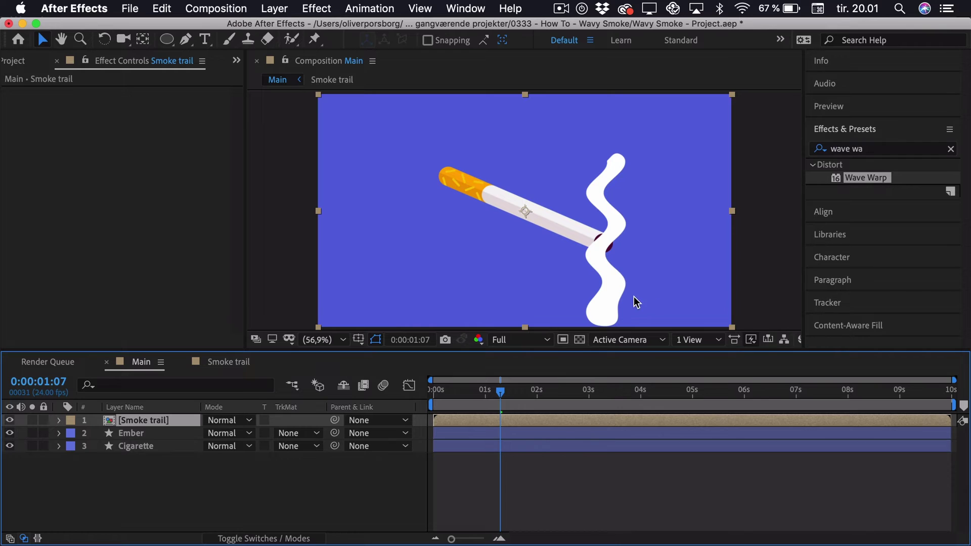
{"action": "left_click_drag", "start_coordinate": [633, 302], "coordinate": [629, 232]}
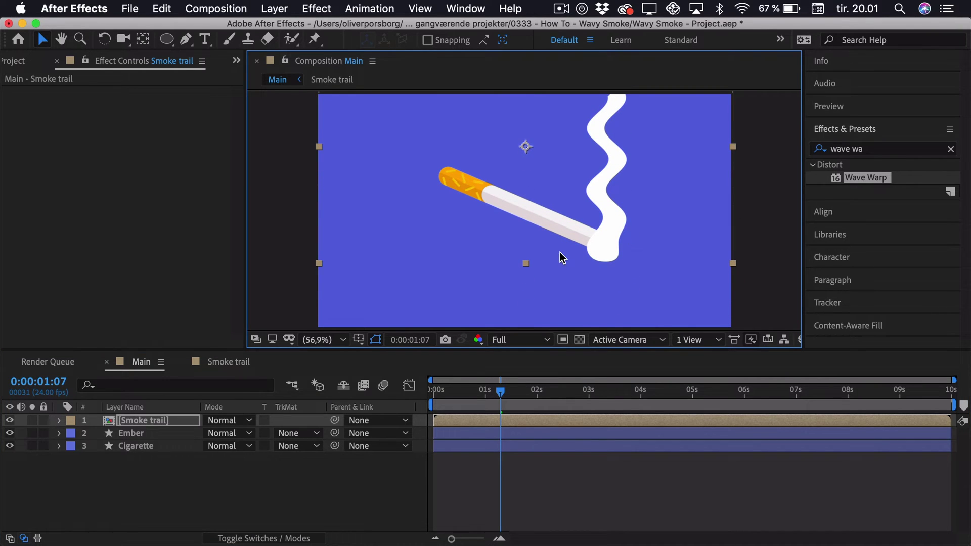
In the Smoke trail composition, scrub through the wave motion and duplicate the Wave Warp effect on the Smoke trail layer.
{"action": "left_click", "coordinate": [232, 361]}
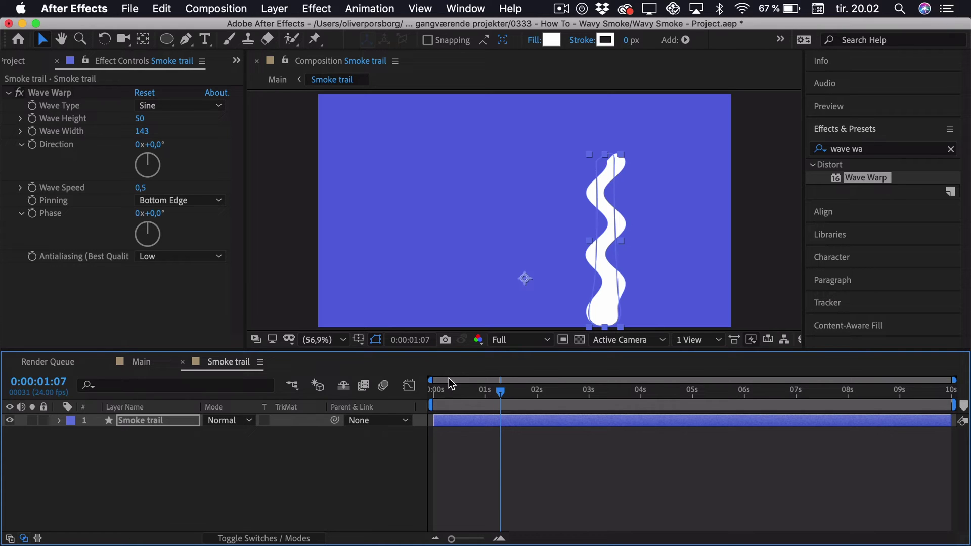
{"action": "left_click_drag", "start_coordinate": [447, 390], "coordinate": [595, 397]}
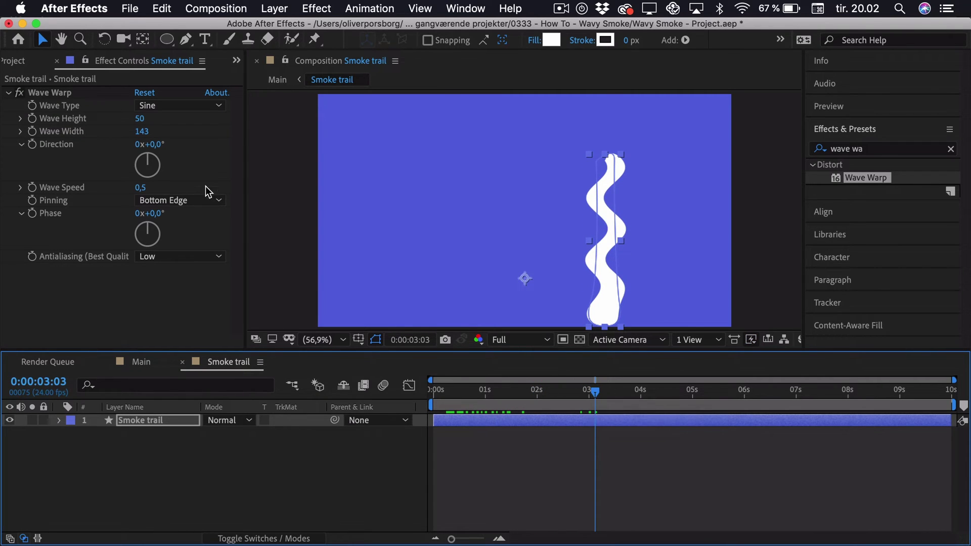
{"action": "left_click", "coordinate": [69, 95]}
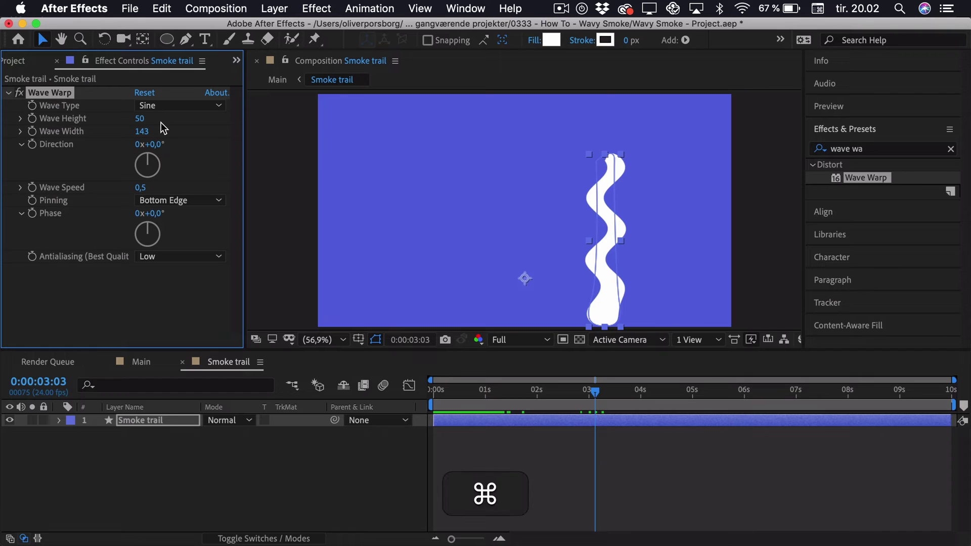
{"action": "key", "text": "super+c"}
{"action": "key", "text": "super+v"}
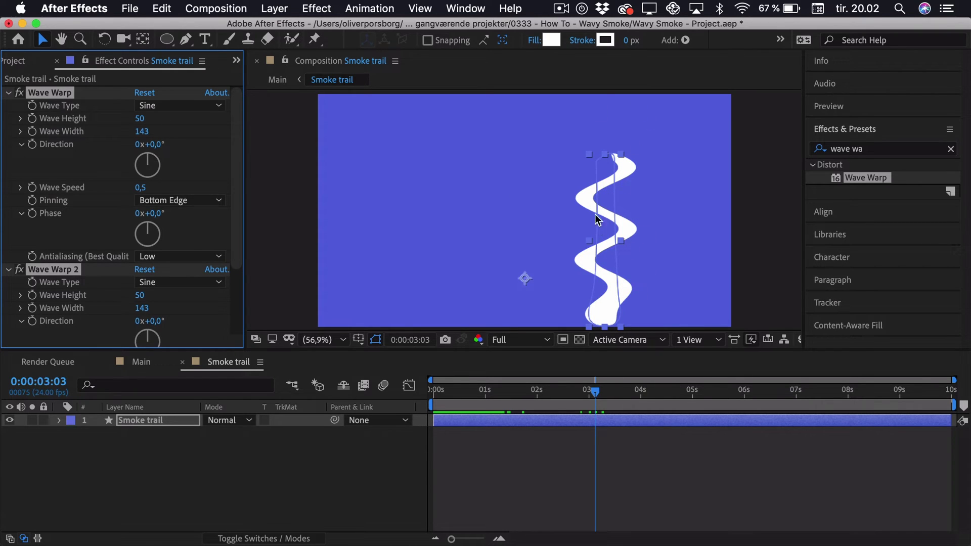
{"action": "left_click", "coordinate": [202, 146]}
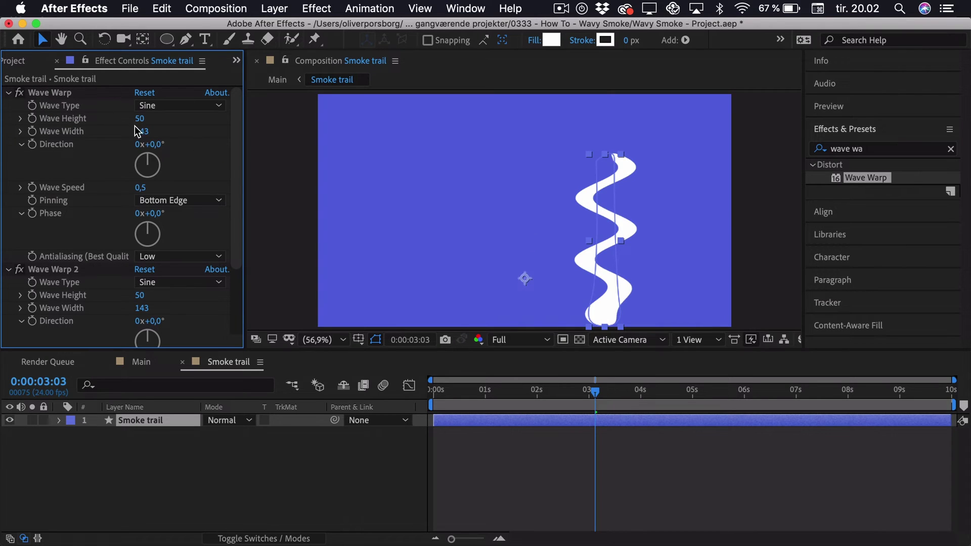
Set the first Wave Warp's wave width to 163 and wave height to 77, and preview the animation from the start.
{"action": "left_click_drag", "start_coordinate": [143, 131], "coordinate": [293, 132]}
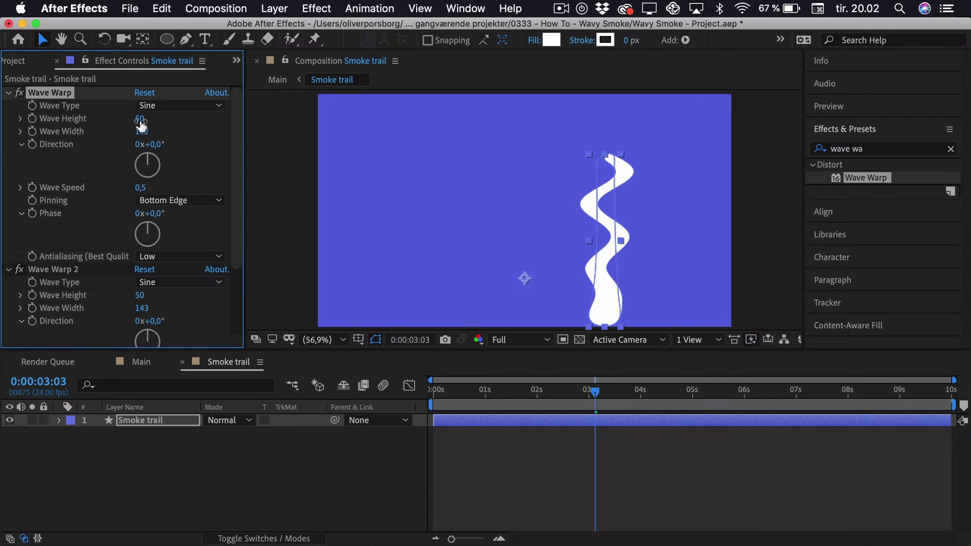
{"action": "mouse_move", "coordinate": [151, 119]}
{"action": "left_mouse_down"}
{"action": "mouse_move", "coordinate": [175, 119]}
{"action": "mouse_move", "coordinate": [151, 128]}
{"action": "left_mouse_up"}
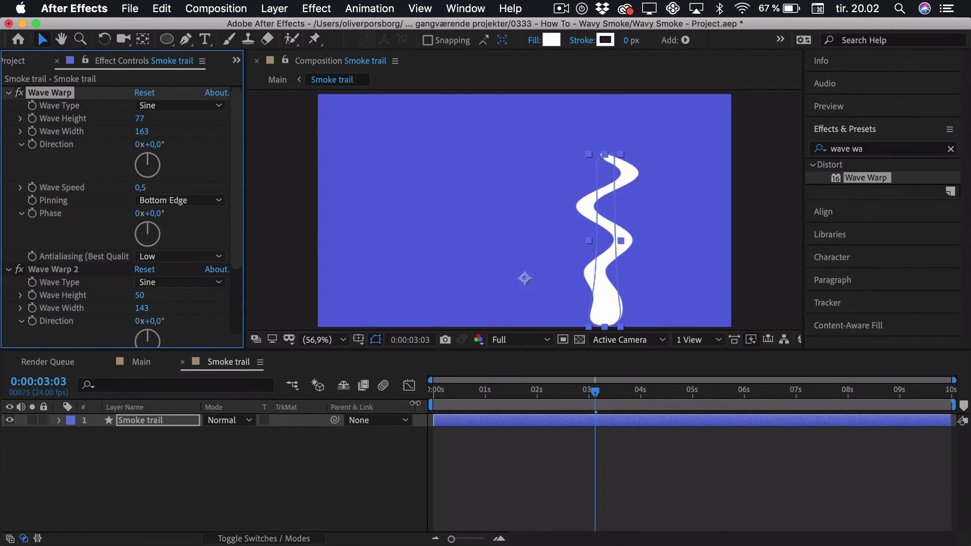
{"action": "left_click", "coordinate": [450, 396]}
{"action": "key", "text": "space"}
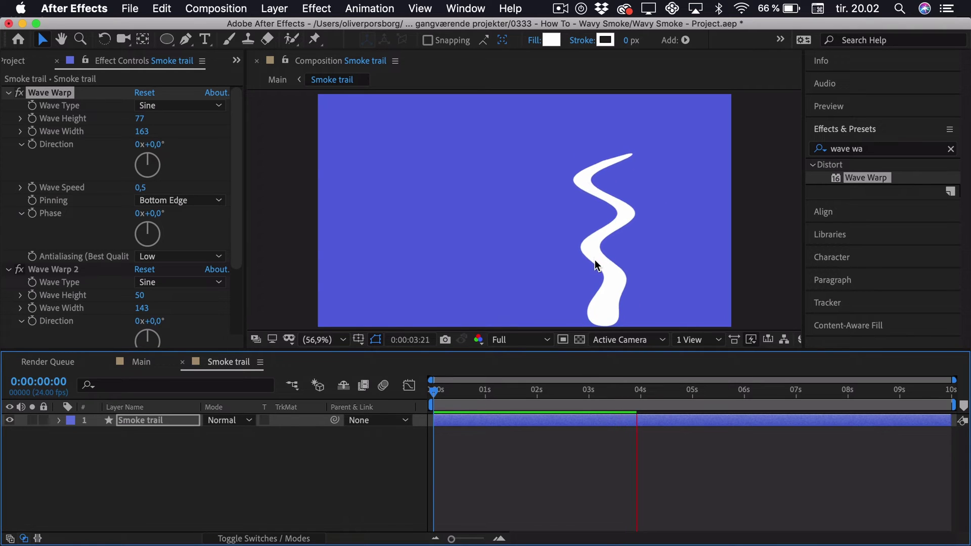
{"action": "key", "text": "space"}
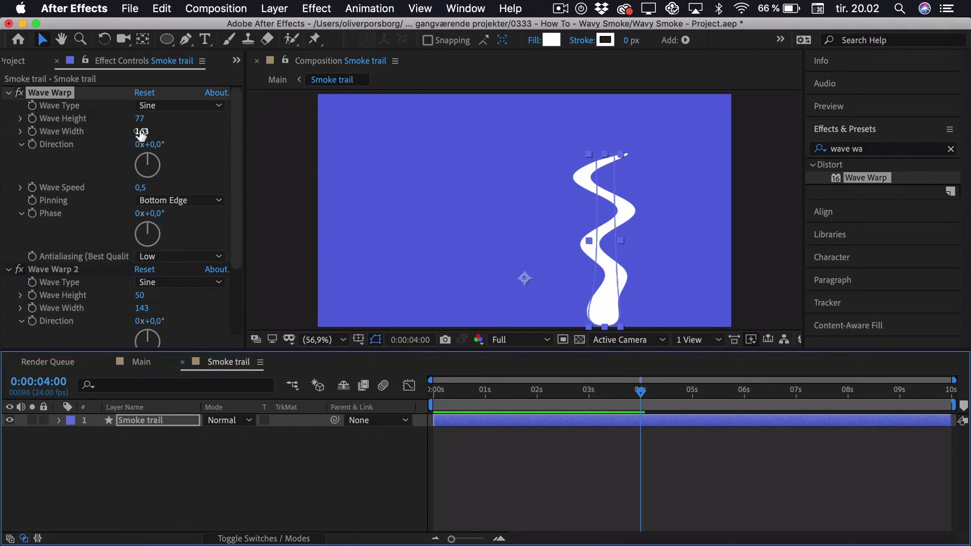
Increase the first Wave Warp's wave width to 196 and wave height to 103, and preview the result from the start.
{"action": "left_click_drag", "start_coordinate": [141, 133], "coordinate": [343, 131]}
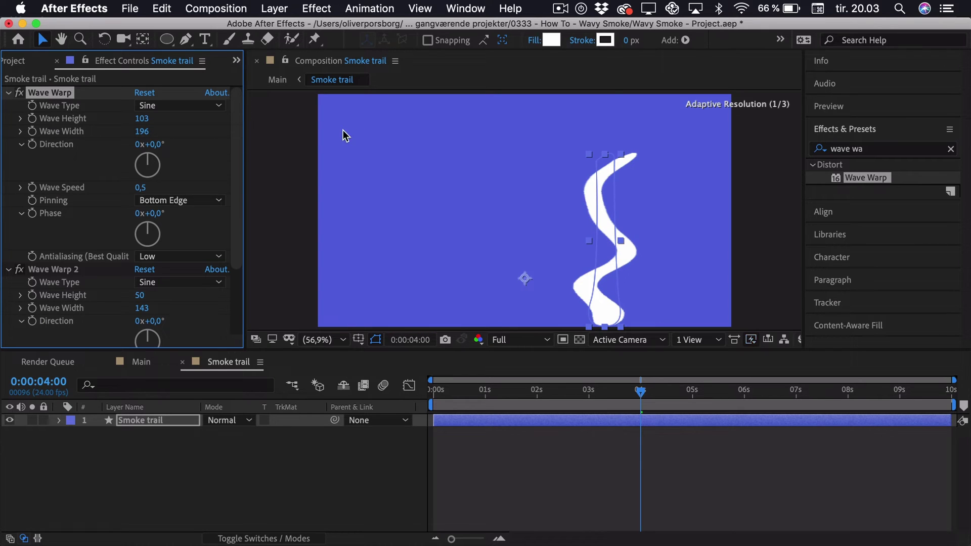
{"action": "left_click", "coordinate": [247, 401]}
{"action": "key", "text": "Home"}
{"action": "key", "text": "space"}
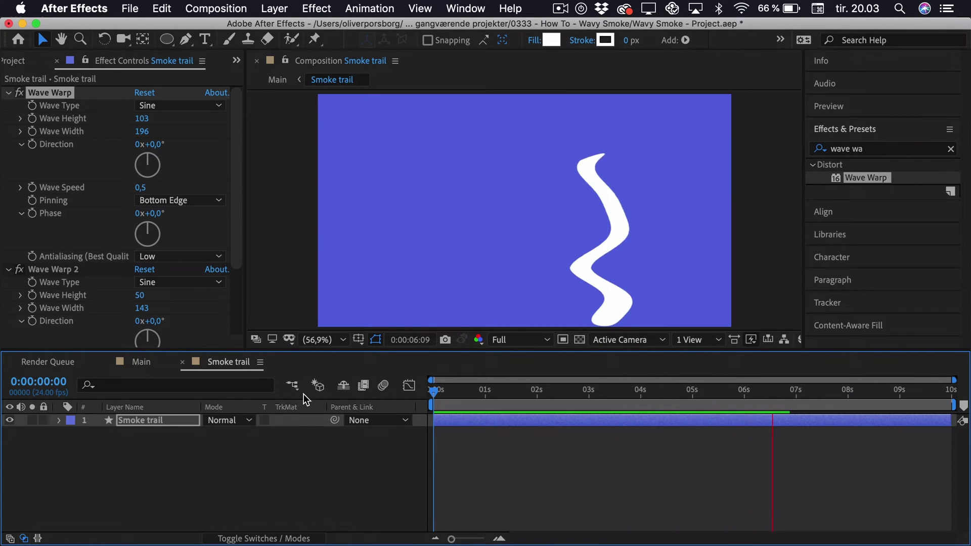
{"action": "key", "text": "space"}
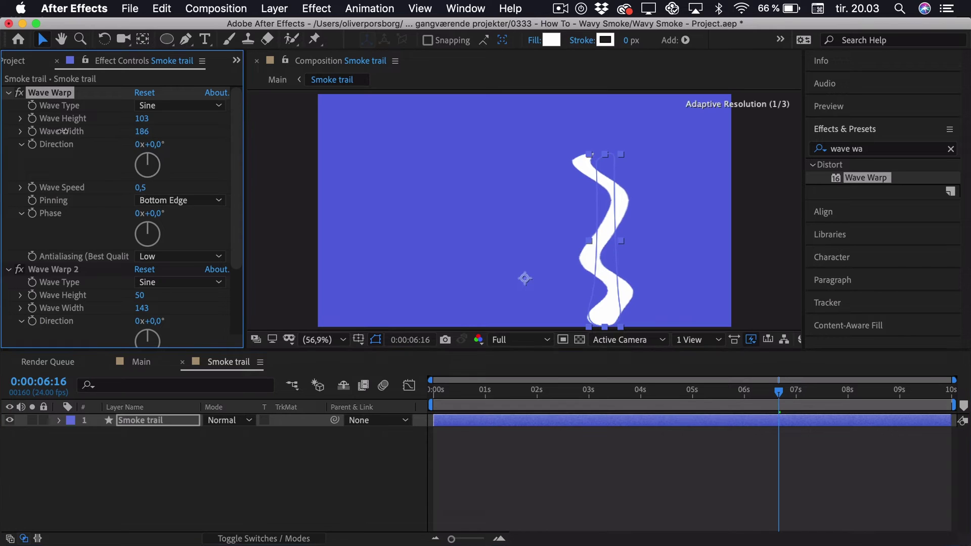
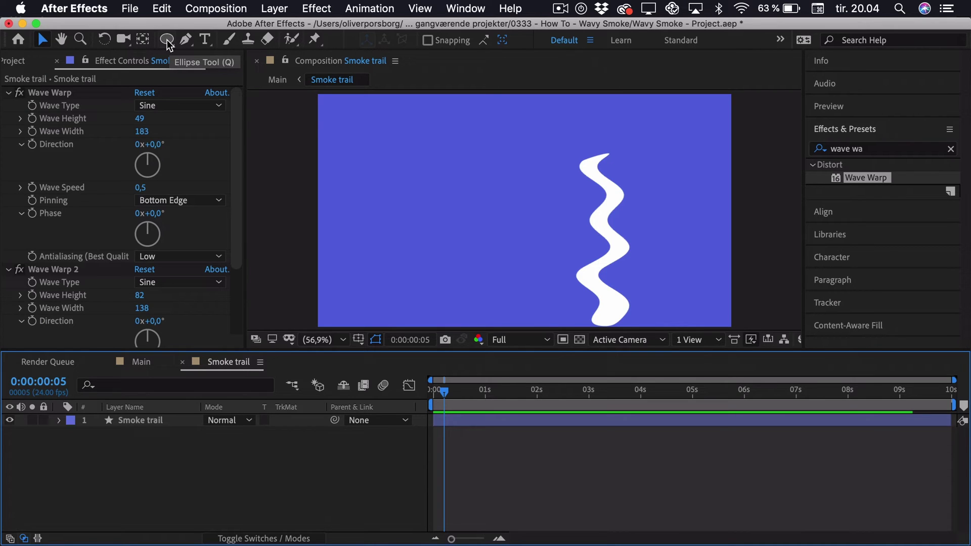
Draw a small white circle with the Ellipse tool on a new shape layer, inside the base of the smoke.
{"action": "left_click", "coordinate": [167, 40]}
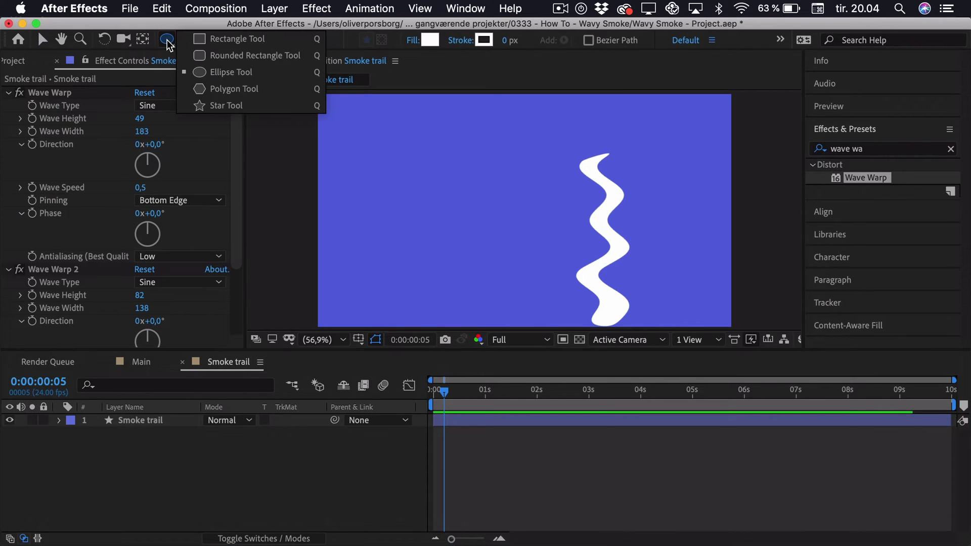
{"action": "left_click", "coordinate": [212, 72]}
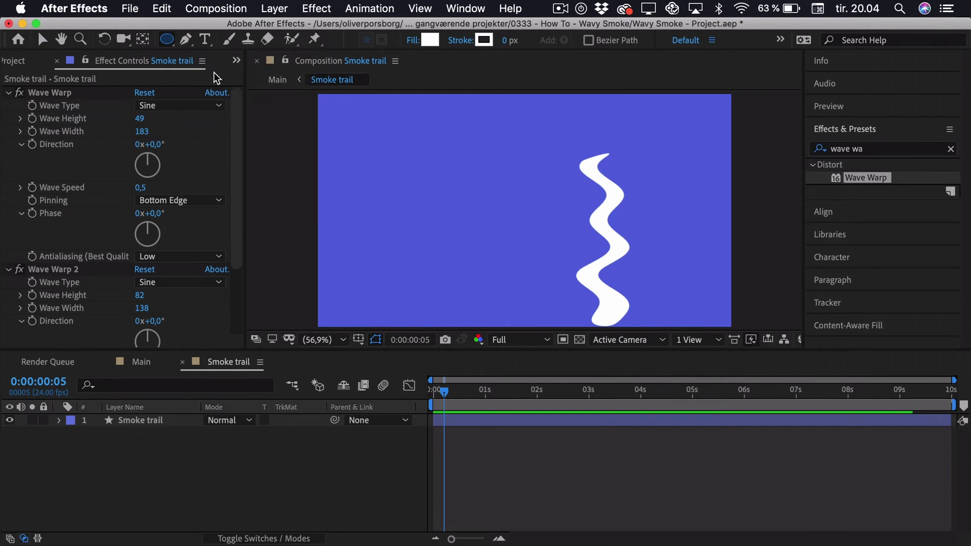
{"action": "left_click", "coordinate": [610, 312]}
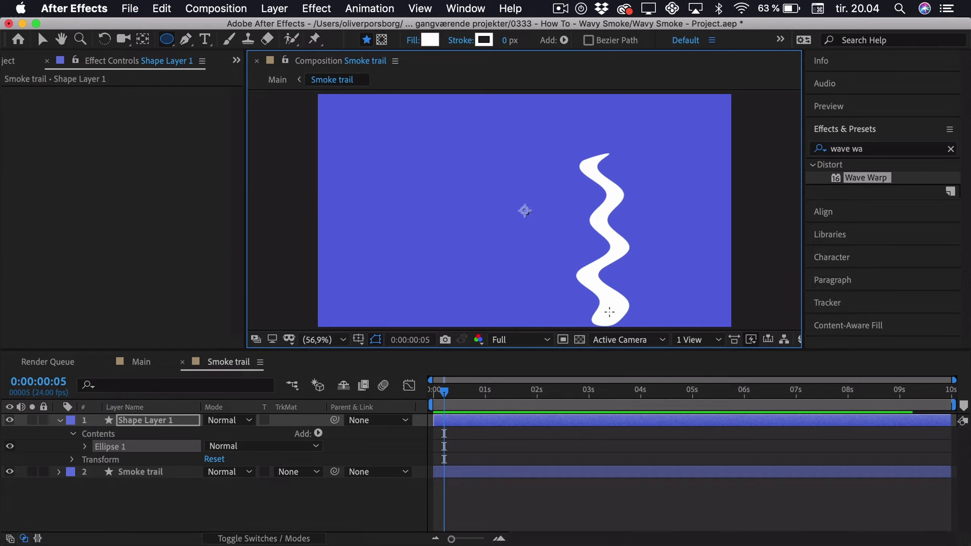
{"action": "key", "text": "shift+super"}
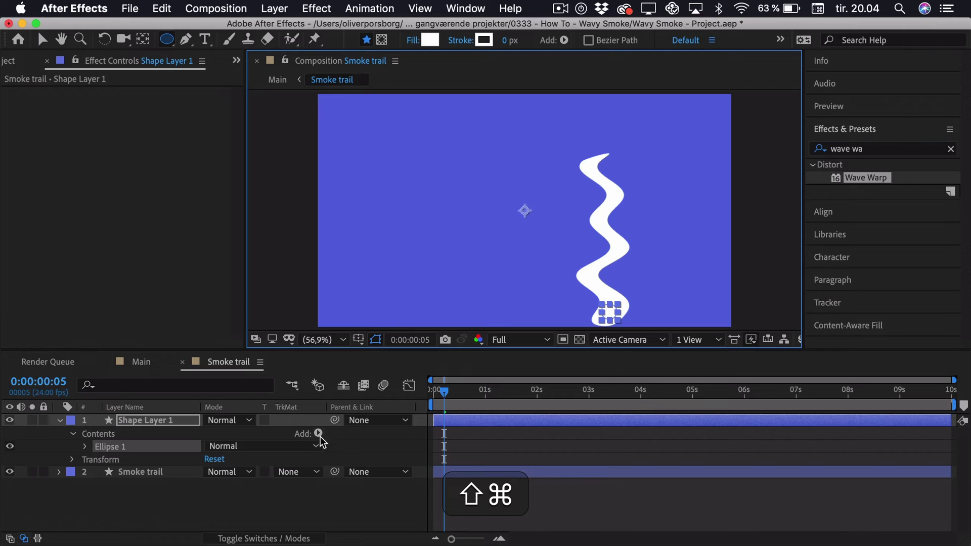
Move the new shape layer's anchor point to the centre of the circle with the Pan Behind tool.
{"action": "left_click", "coordinate": [143, 40]}
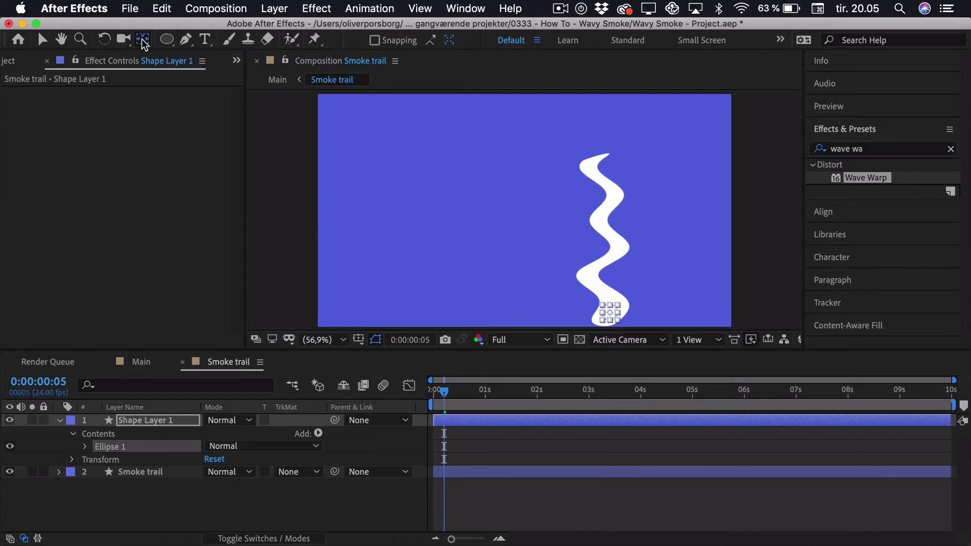
{"action": "left_click", "coordinate": [166, 420]}
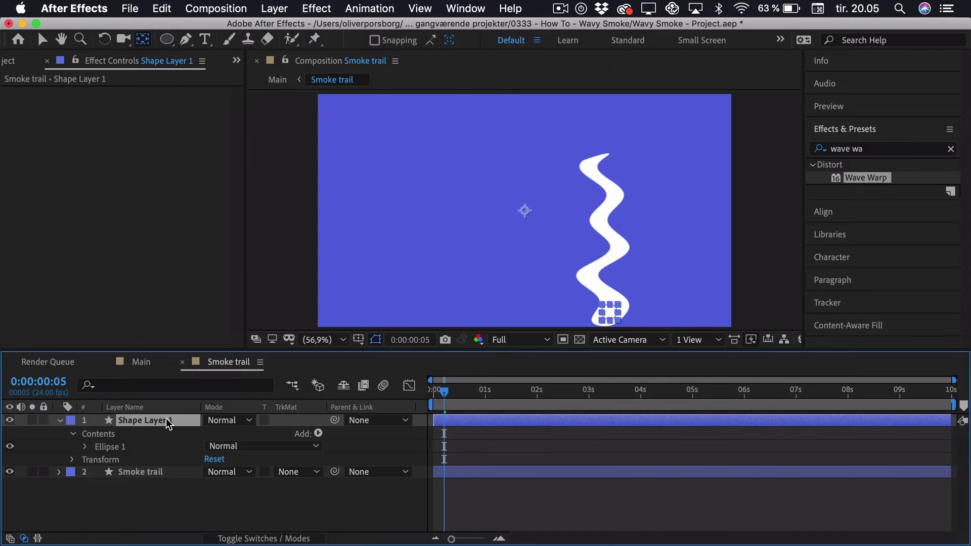
{"action": "left_click_drag", "start_coordinate": [526, 214], "coordinate": [614, 313]}
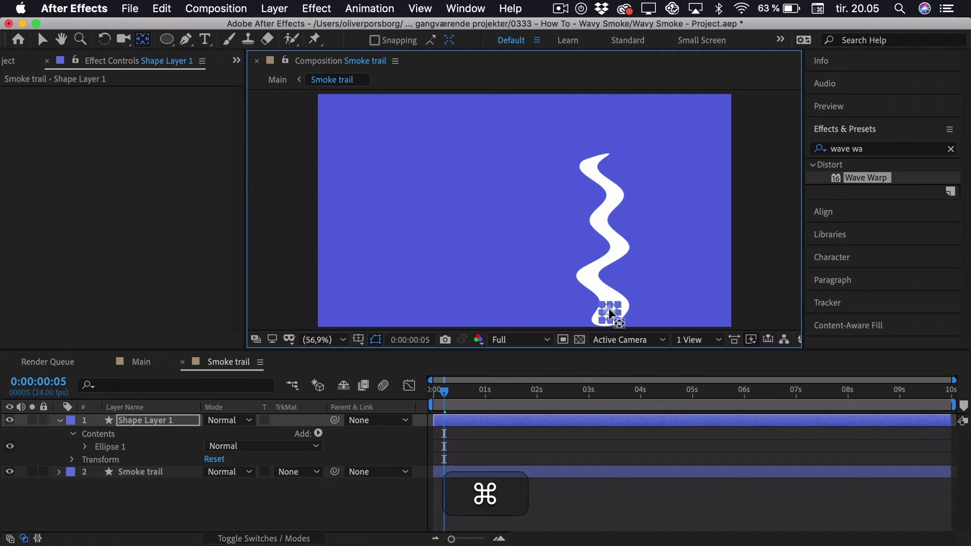
{"action": "left_click", "coordinate": [245, 493]}
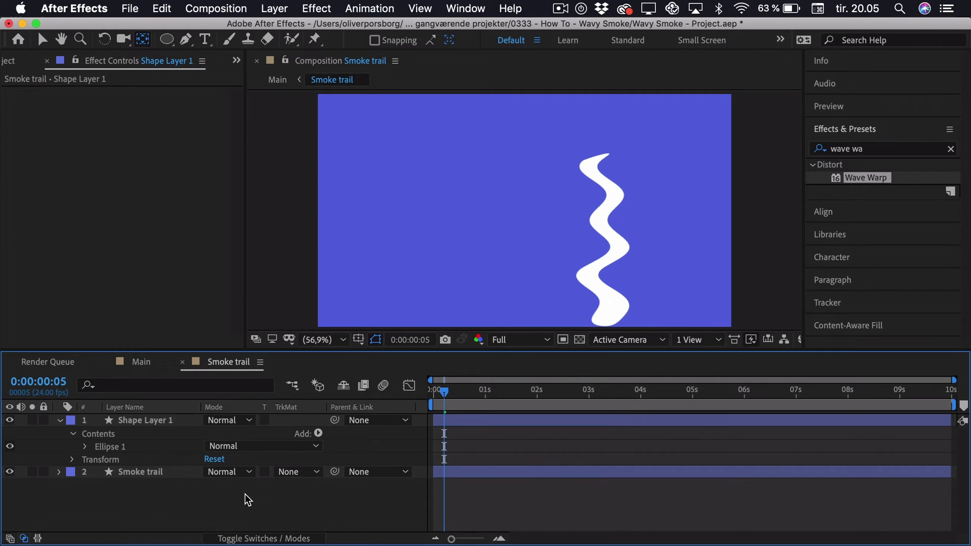
Rename the new shape layer to "Circle".
{"action": "left_click", "coordinate": [124, 420]}
{"action": "key", "text": "Return"}
{"action": "type", "text": "Circle"}
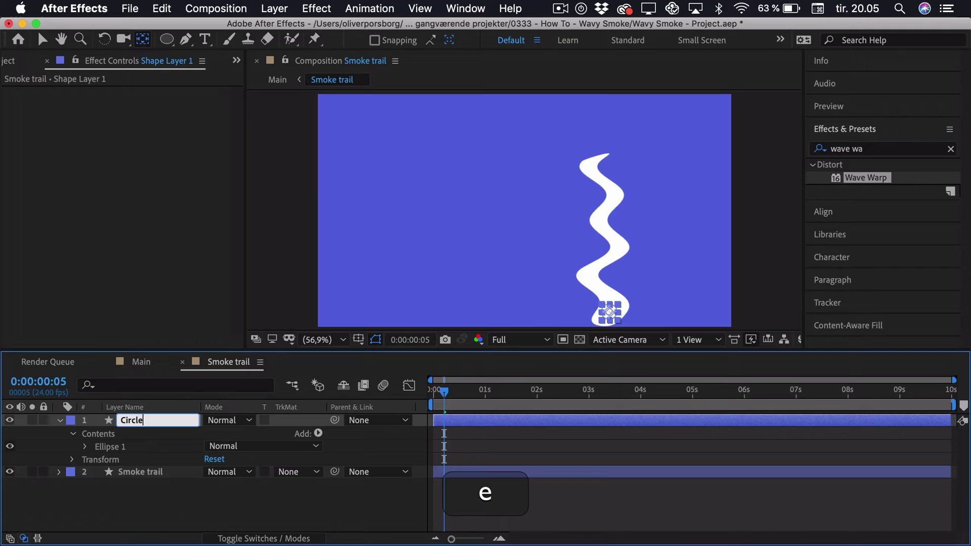
{"action": "key", "text": "Return"}
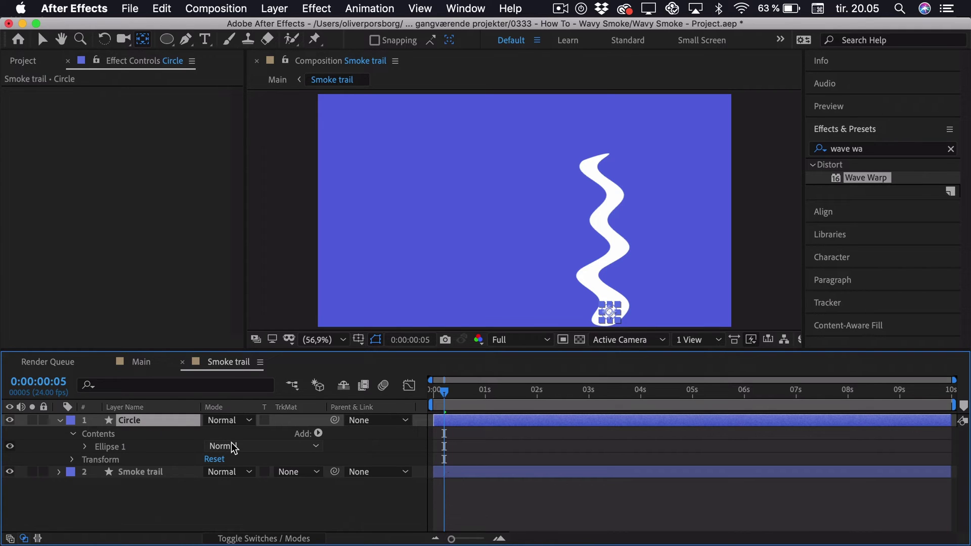
Set the Smoke trail layer's track matte to Alpha Inverted Matte "Circle" to cut a hole in the smoke.
{"action": "left_click", "coordinate": [154, 473]}
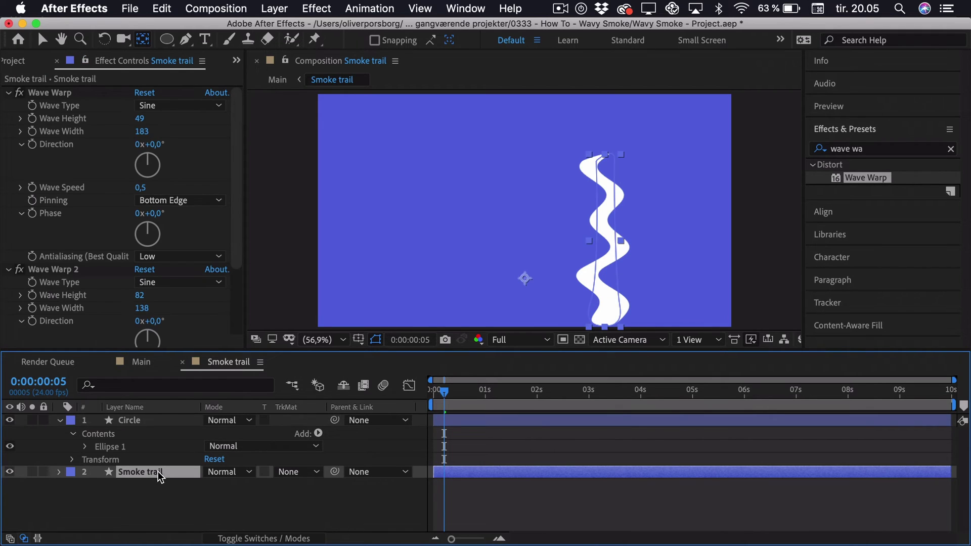
{"action": "left_click", "coordinate": [291, 472]}
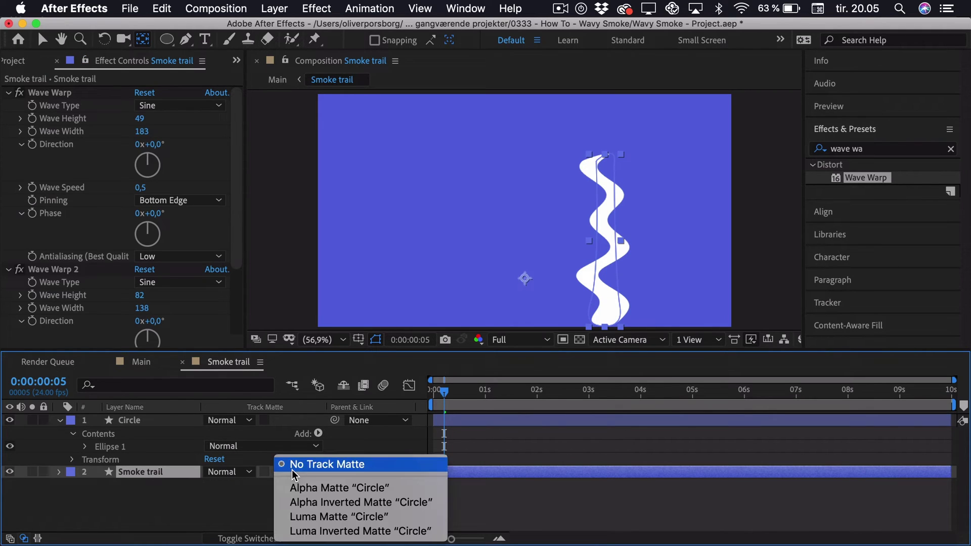
{"action": "left_click", "coordinate": [317, 501]}
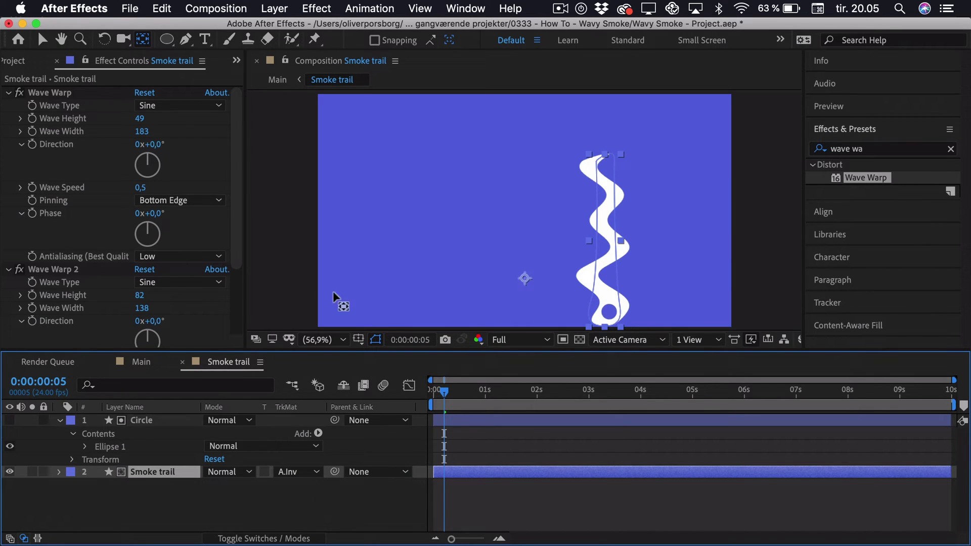
Copy both Wave Warp effects from the Smoke trail layer onto the Circle layer.
{"action": "left_click", "coordinate": [50, 92]}
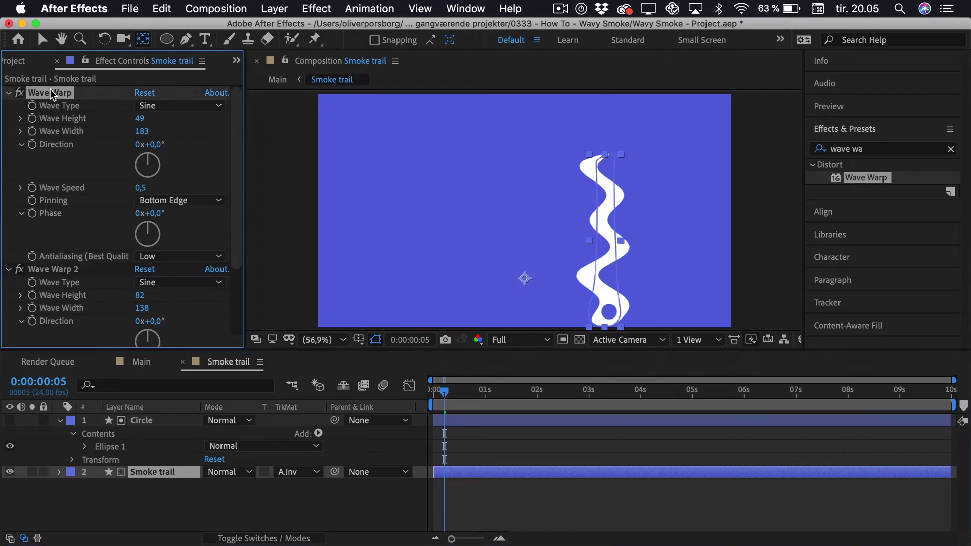
{"action": "left_click", "coordinate": [58, 269], "text": "shift"}
{"action": "key", "text": "shift+super+c"}
{"action": "left_click", "coordinate": [144, 420]}
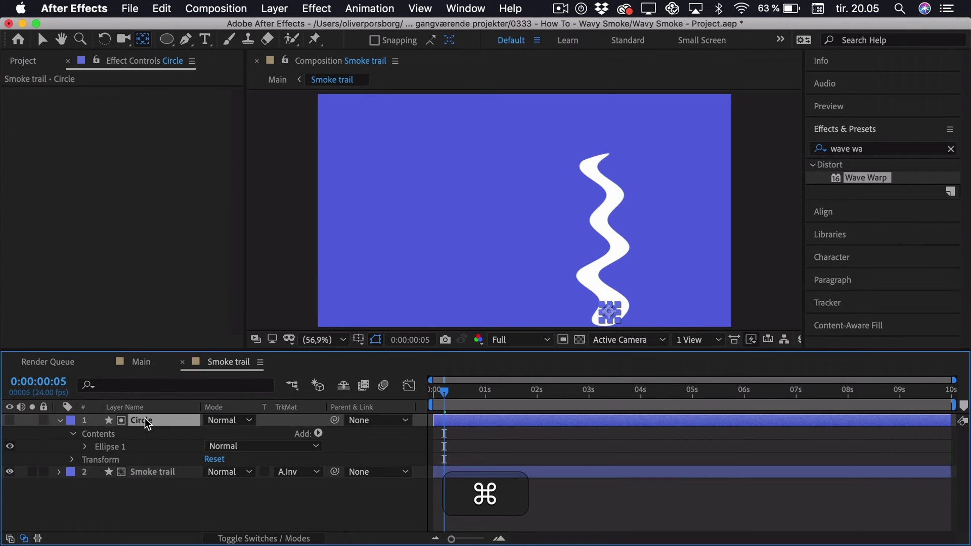
{"action": "key", "text": "super+v"}
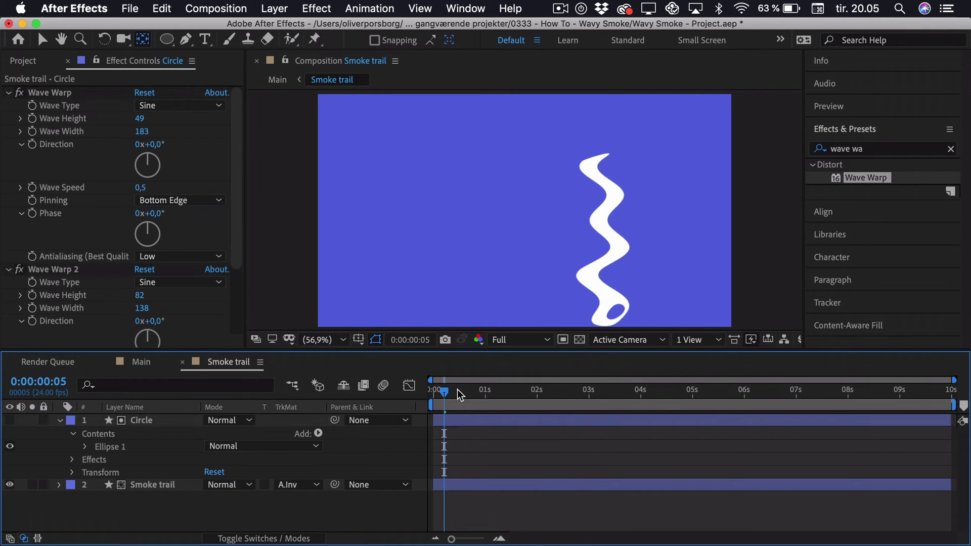
Preview the Smoke trail composition from the start to check how the hole moves with the smoke.
{"action": "left_click_drag", "start_coordinate": [457, 389], "coordinate": [329, 391]}
{"action": "key", "text": "space"}
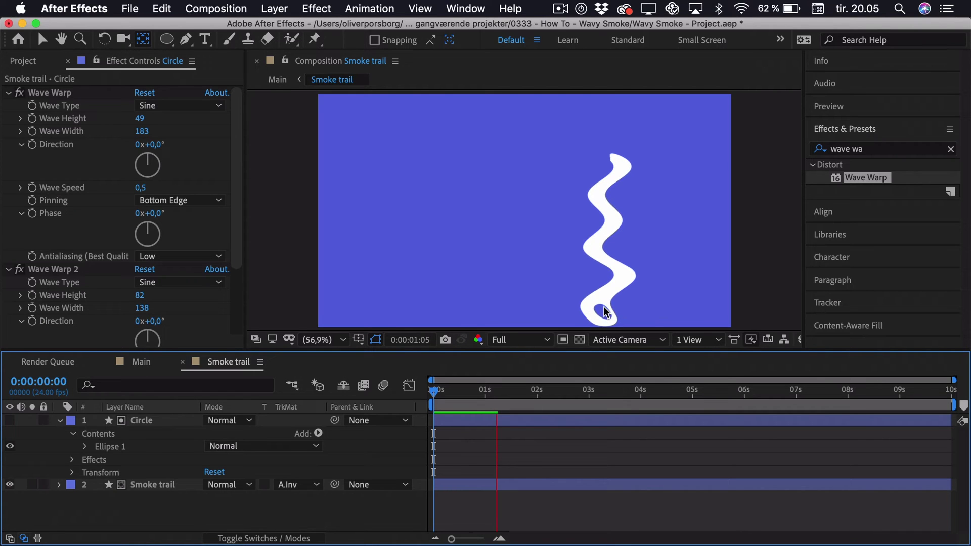
{"action": "key", "text": "space"}
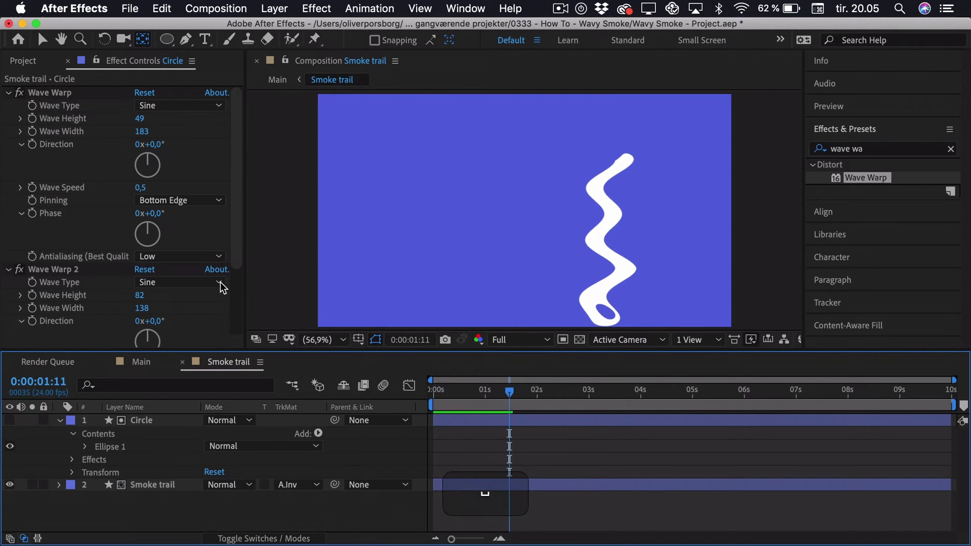
Try the Circle layer's first Wave Warp with wave height 61, wave width 181 and wave speed 0,4.
{"action": "left_click_drag", "start_coordinate": [141, 131], "coordinate": [137, 118]}
{"action": "left_click", "coordinate": [139, 187]}
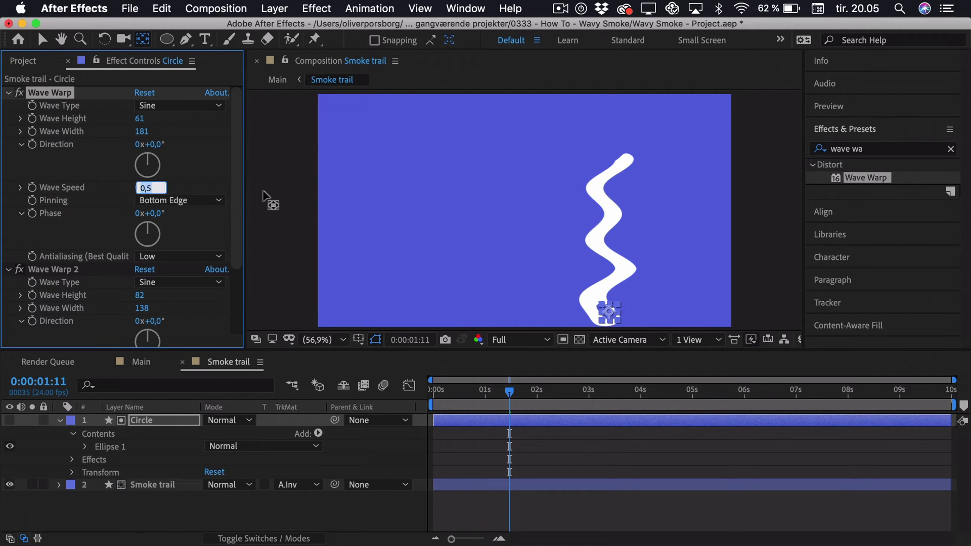
{"action": "type", "text": "0,4"}
{"action": "key", "text": "Return"}
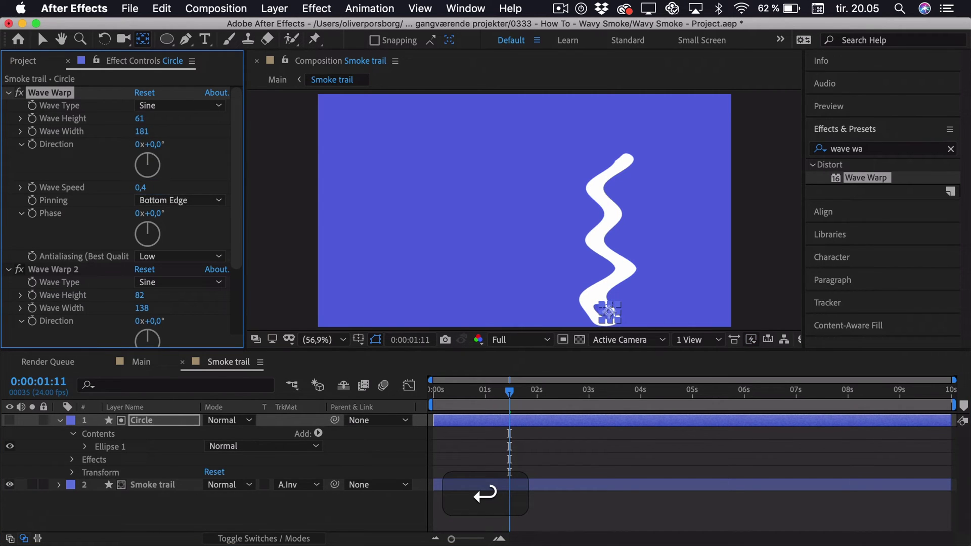
Try the Circle layer's Wave Warp 2 with wave speed 0,4 and wave width 140.
{"action": "left_click", "coordinate": [142, 321]}
{"action": "scroll", "coordinate": [177, 311], "scroll_direction": "down", "scroll_amount": 3}
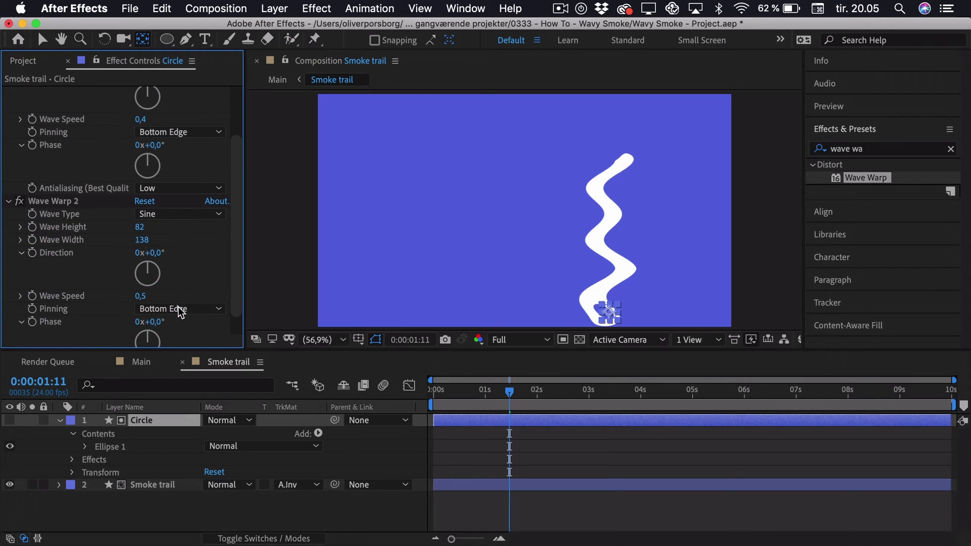
{"action": "left_click", "coordinate": [145, 296]}
{"action": "type", "text": "0,4"}
{"action": "key", "text": "Return"}
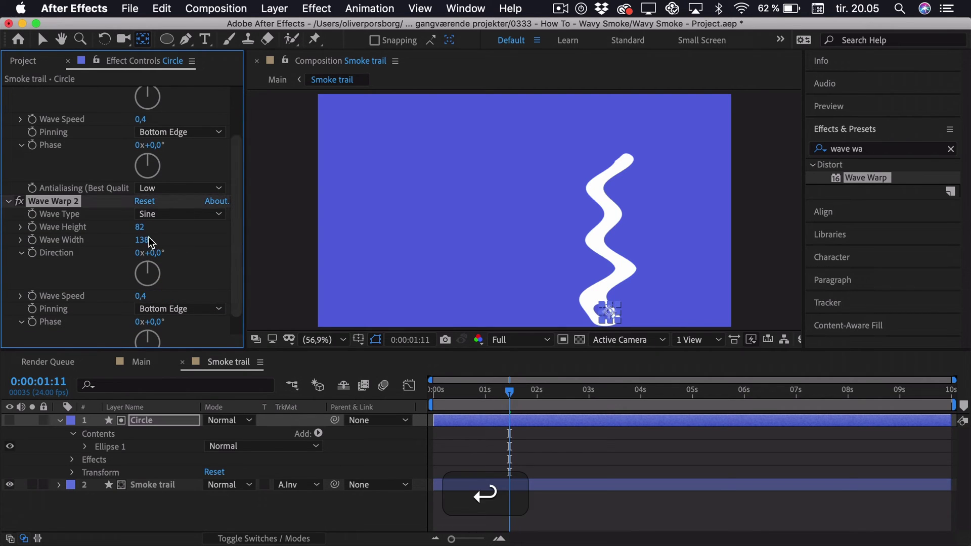
{"action": "mouse_move", "coordinate": [152, 240]}
{"action": "left_mouse_down"}
{"action": "mouse_move", "coordinate": [167, 240]}
{"action": "mouse_move", "coordinate": [156, 239]}
{"action": "left_mouse_up"}
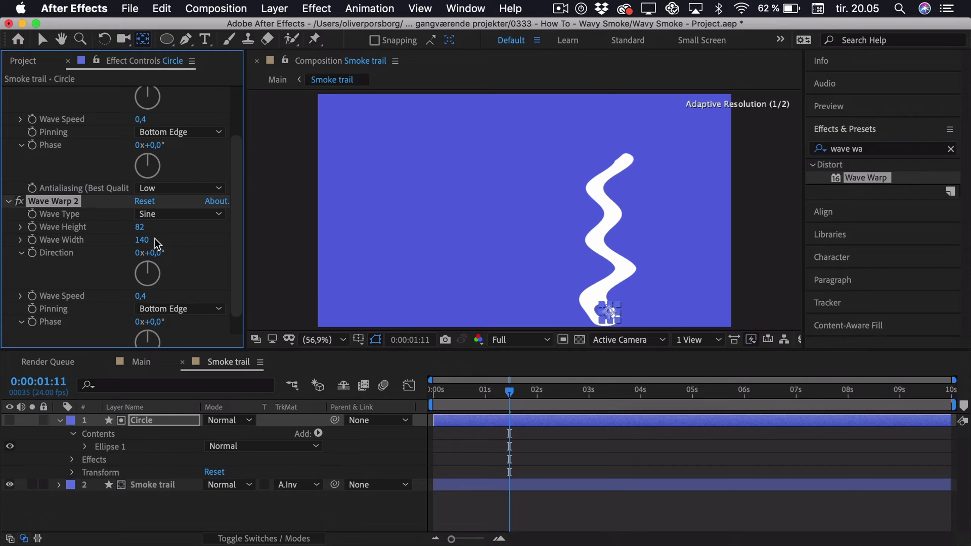
Play the Smoke trail composition from the start with the altered Circle wave settings.
{"action": "key", "text": "Home"}
{"action": "key", "text": "space"}
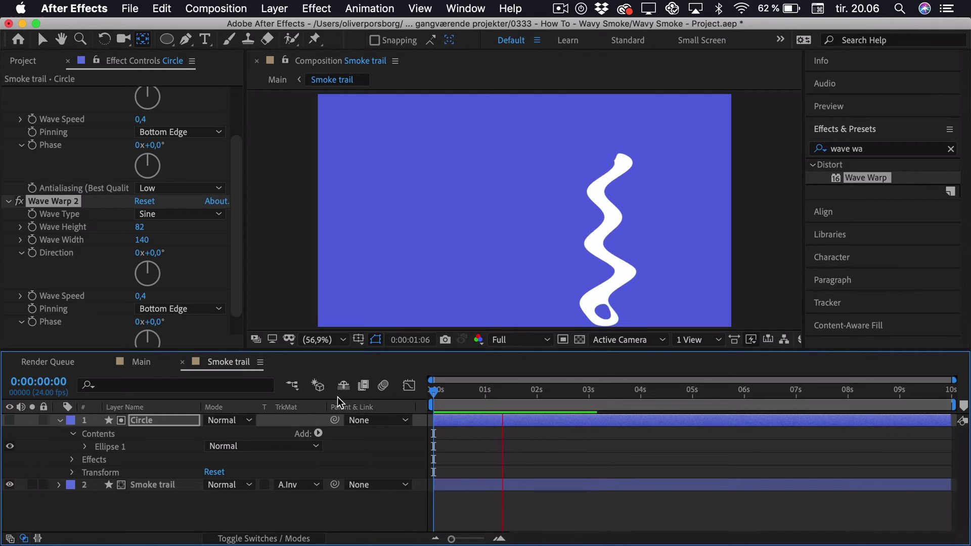
{"action": "left_click", "coordinate": [521, 375]}
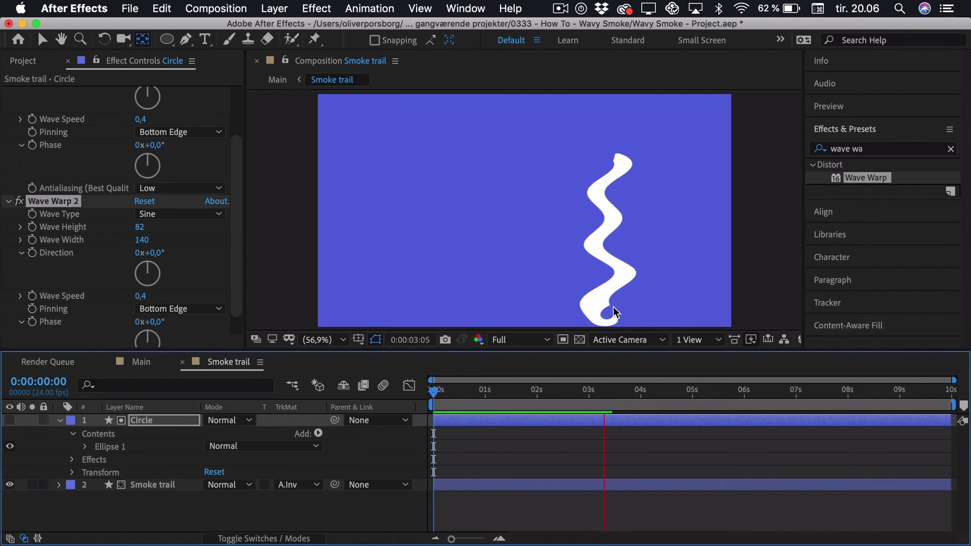
{"action": "key", "text": "space"}
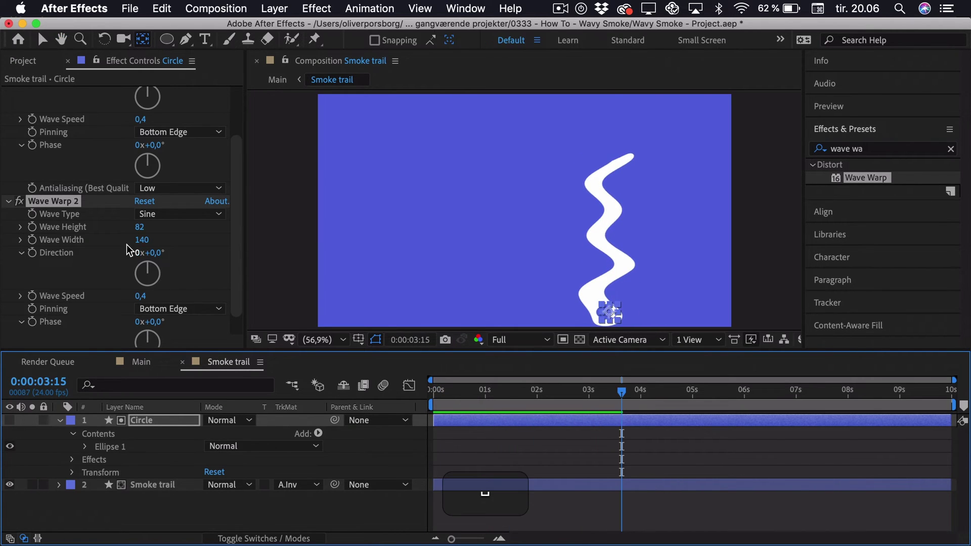
Restore the Circle layer's two Wave Warp effects to their copied settings and preview from the start.
{"action": "left_click_drag", "start_coordinate": [144, 242], "coordinate": [142, 242]}
{"action": "scroll", "coordinate": [122, 212], "scroll_direction": "up", "scroll_amount": 3}
{"action": "key", "text": "Home"}
{"action": "key", "text": "space"}
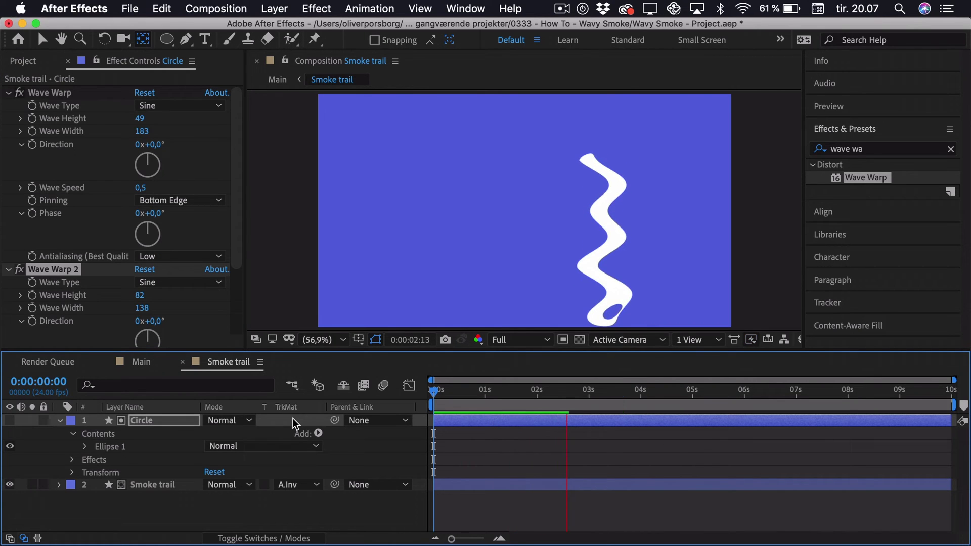
Open the Main composition and preview the smoke with the cigarette from the start.
{"action": "left_click", "coordinate": [142, 363]}
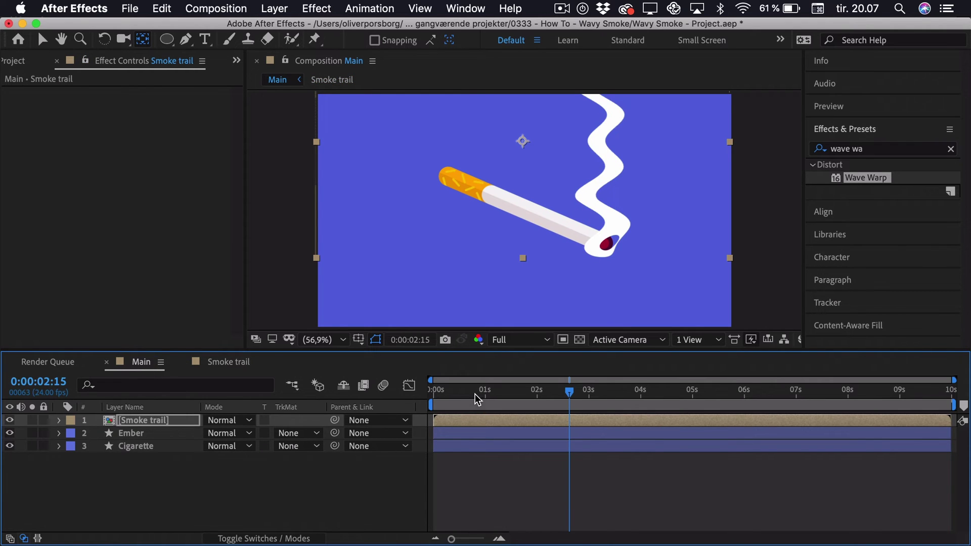
{"action": "key", "text": "Home"}
{"action": "key", "text": "space"}
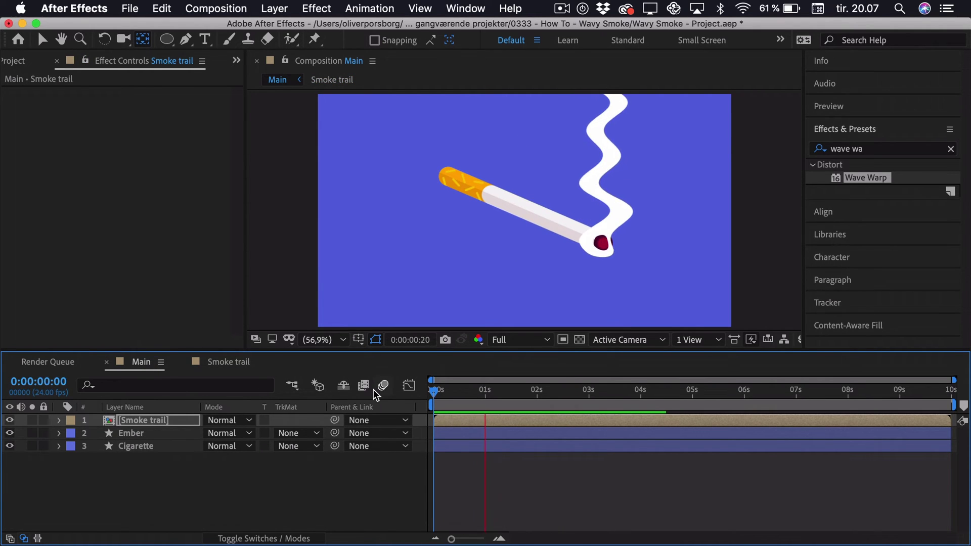
{"action": "key", "text": "space"}
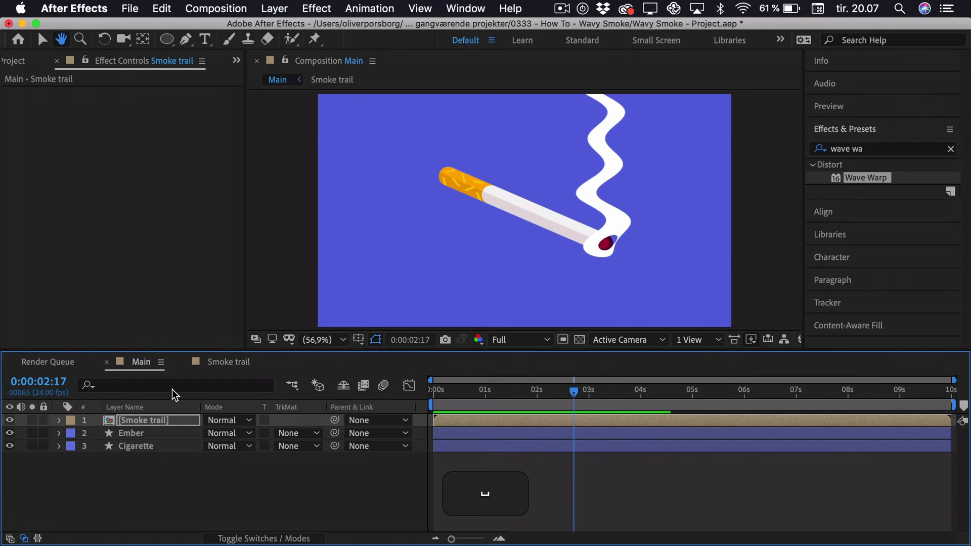
Nudge the Smoke trail layer slightly up and left to adjust the smoke's base around the ember.
{"action": "key", "text": "Up"}
{"action": "key", "text": "Left"}
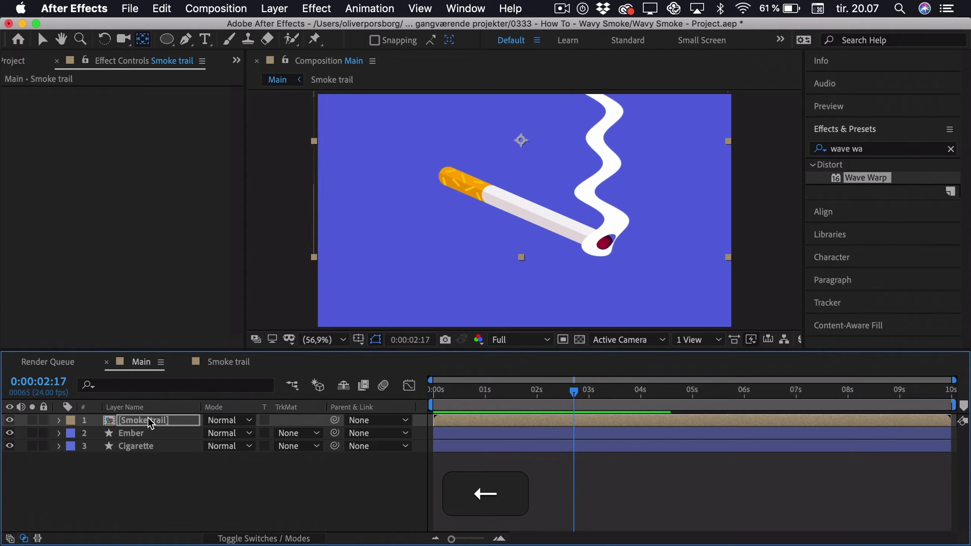
{"action": "key", "text": "Left"}
{"action": "key", "text": "Left"}
{"action": "key", "text": "Left"}
{"action": "key", "text": "Left"}
{"action": "key", "text": "Left"}
{"action": "key", "text": "Left"}
{"action": "key", "text": "Right"}
{"action": "key", "text": "Right"}
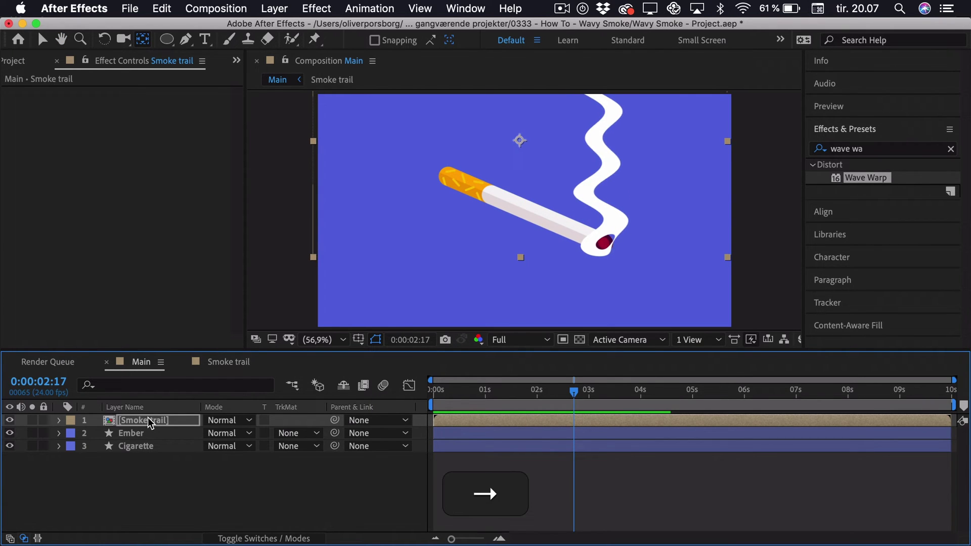
Preview the Main composition, nudge the Smoke trail layer slightly down and right over the ember, and return to the first frame.
{"action": "key", "text": "space"}
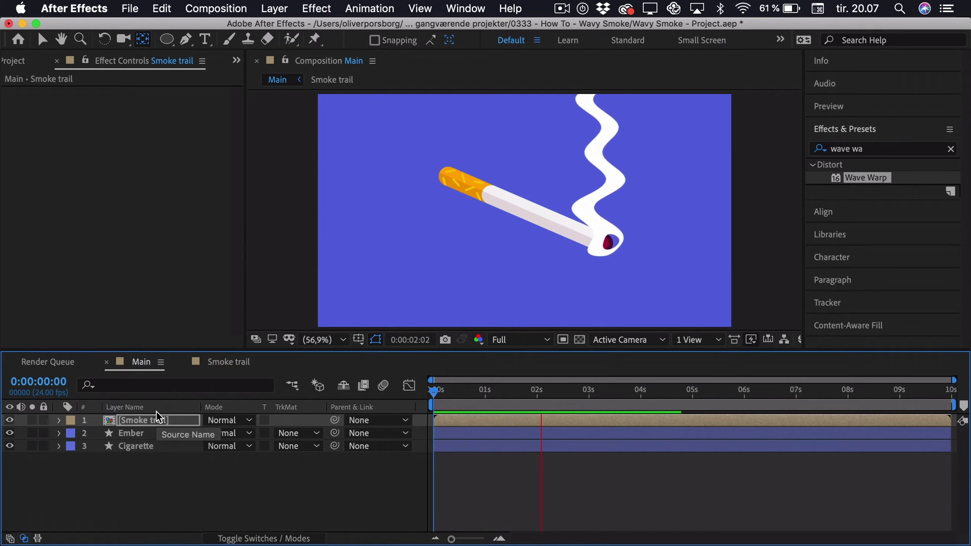
{"action": "key", "text": "space"}
{"action": "key", "text": "Down"}
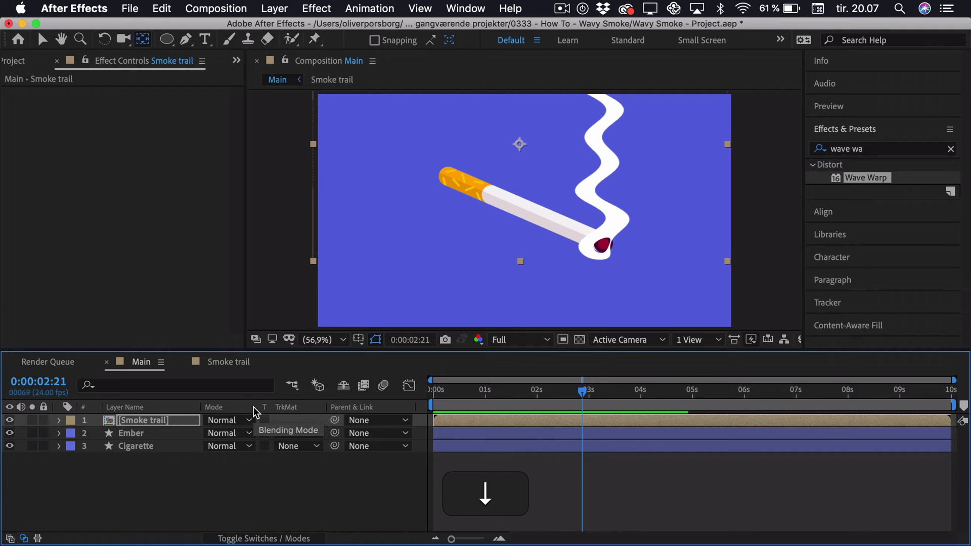
{"action": "key", "text": "Right"}
{"action": "key", "text": "Home"}
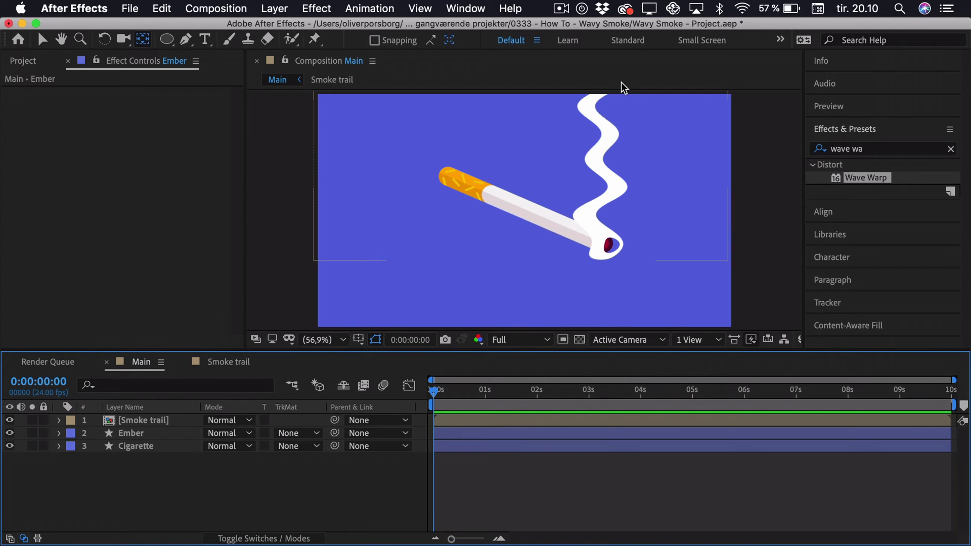
Open the Smoke trail composition and turn off both Wave Warp effects on the Circle layer.
{"action": "key", "text": "v"}
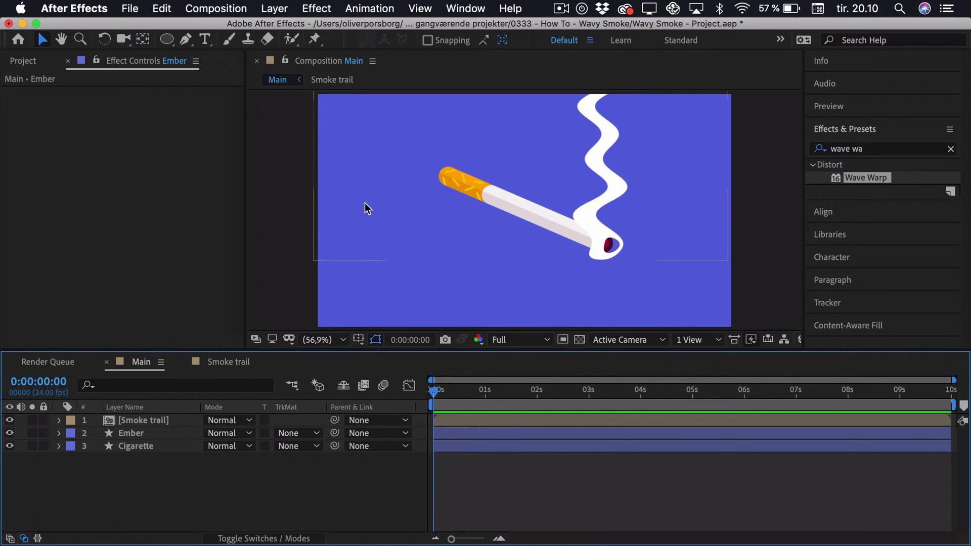
{"action": "left_click", "coordinate": [226, 362]}
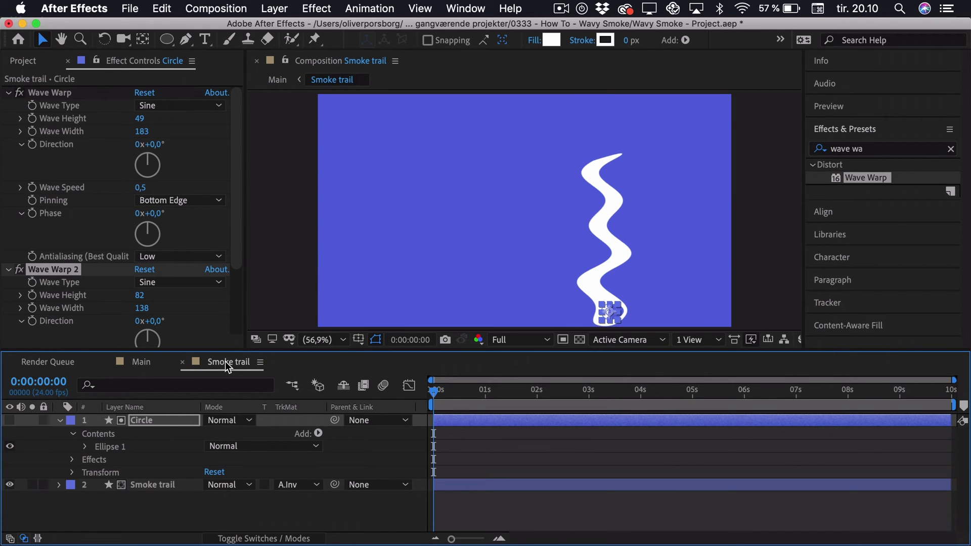
{"action": "left_click", "coordinate": [8, 92]}
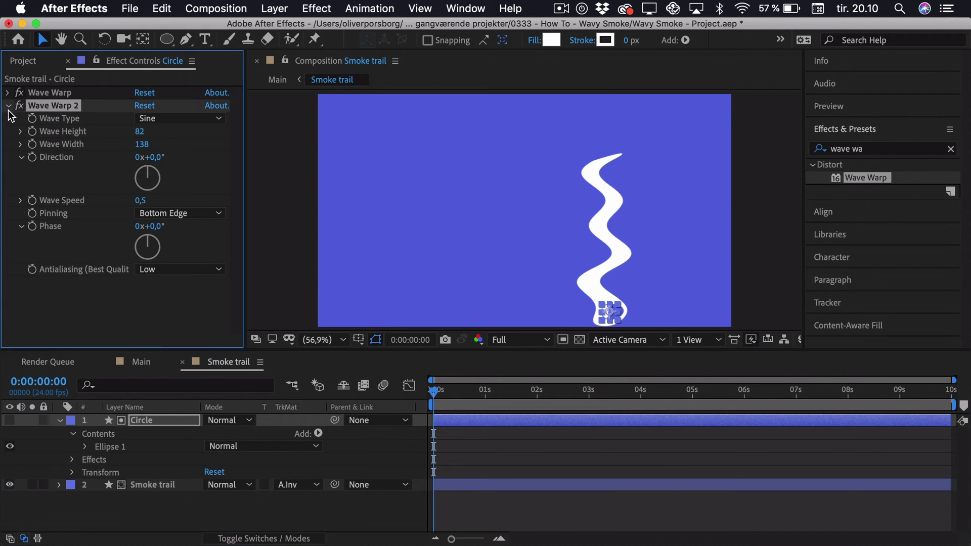
{"action": "left_click", "coordinate": [7, 105]}
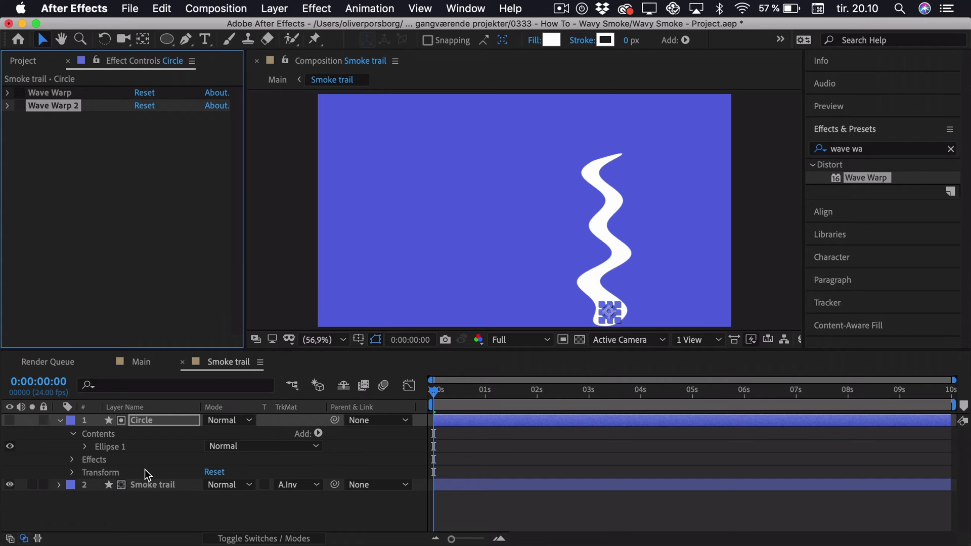
Turn off both Wave Warp effects on the Smoke trail layer to show the straight shape.
{"action": "left_click", "coordinate": [143, 483]}
{"action": "left_click", "coordinate": [8, 93]}
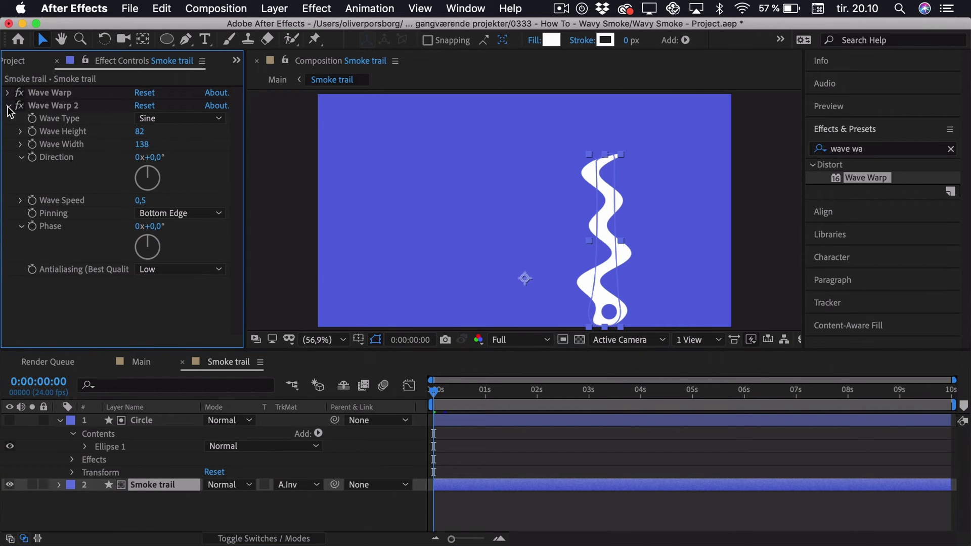
{"action": "left_click", "coordinate": [7, 105]}
{"action": "left_click", "coordinate": [20, 92]}
{"action": "left_click", "coordinate": [20, 105]}
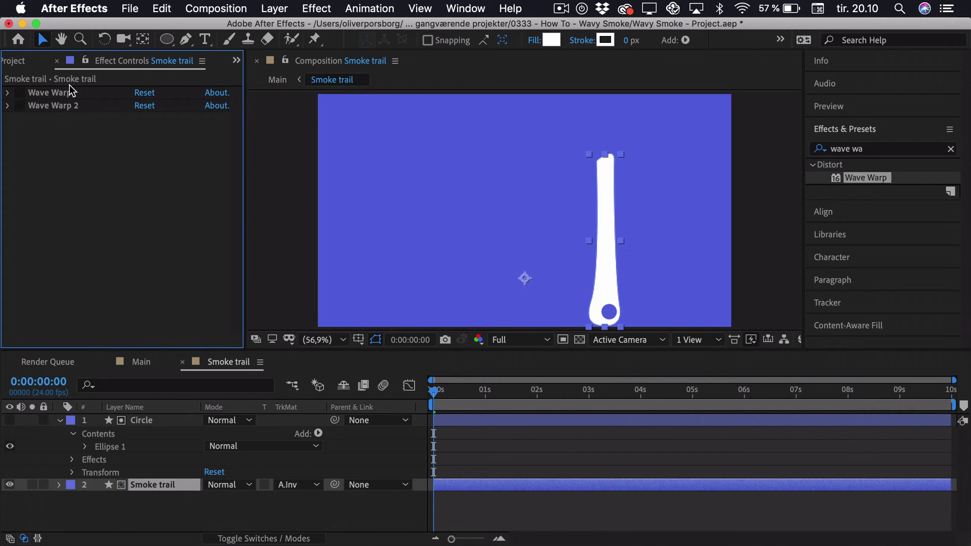
{"action": "left_click", "coordinate": [205, 493]}
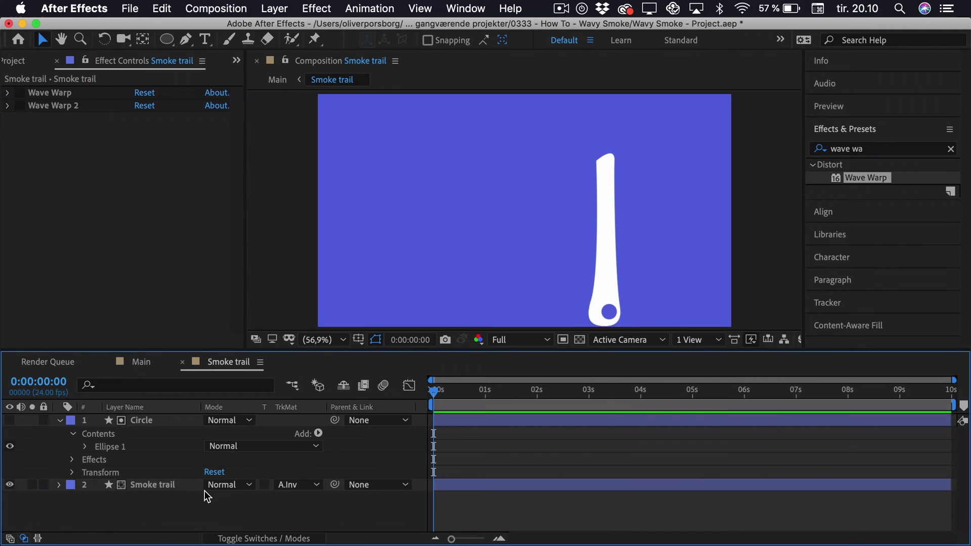
Enable keyframing for the Path property of Shape 1's Path 1 on the Smoke trail layer at 0:00:00:00.
{"action": "left_click", "coordinate": [157, 484]}
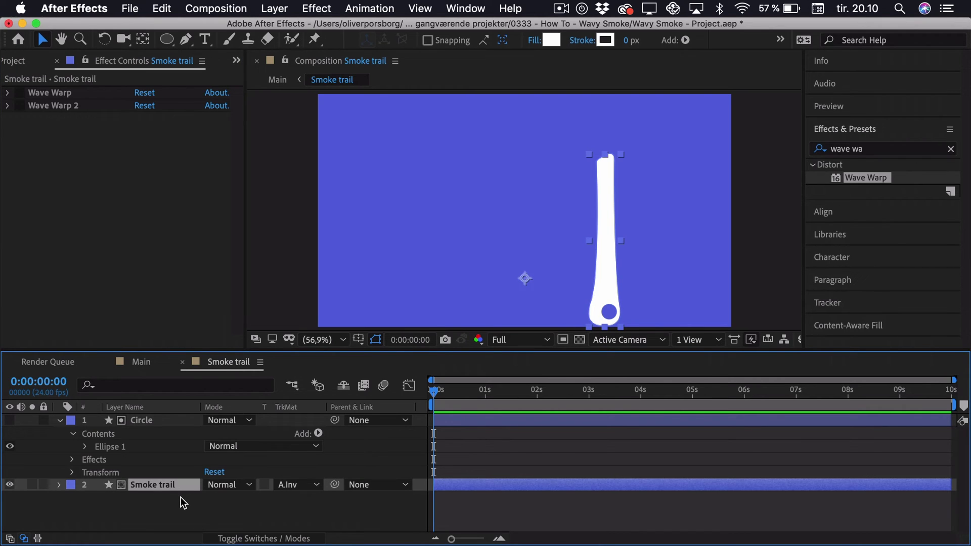
{"action": "left_click", "coordinate": [58, 485]}
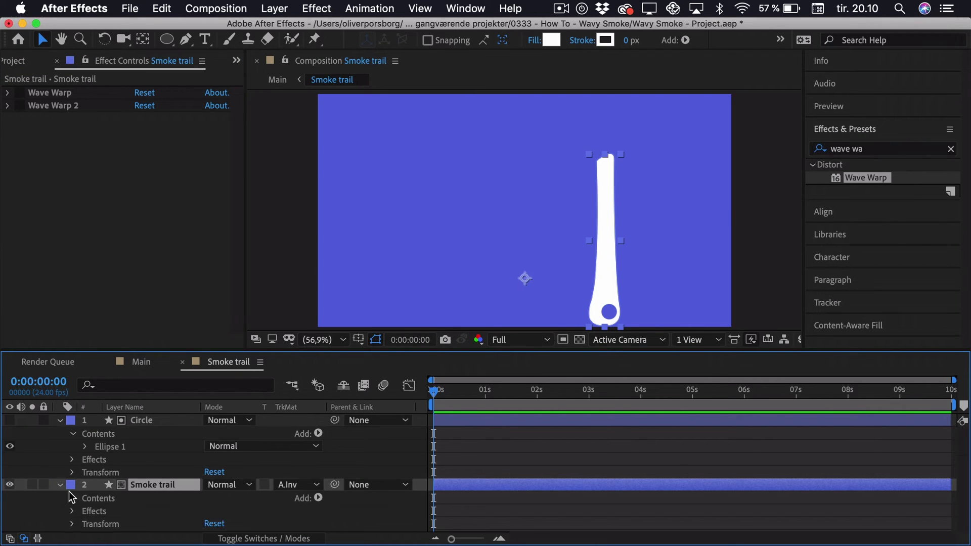
{"action": "left_click", "coordinate": [72, 498]}
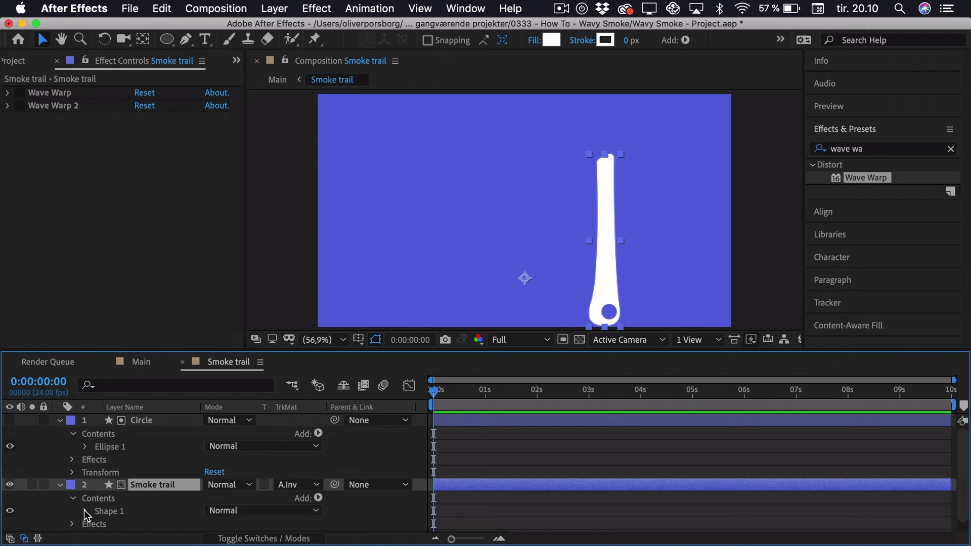
{"action": "left_click", "coordinate": [84, 511]}
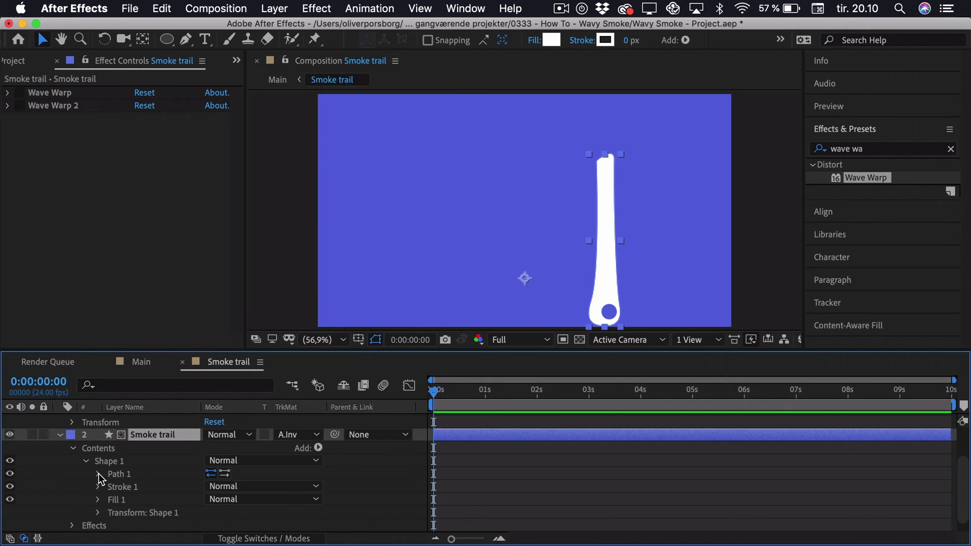
{"action": "left_click", "coordinate": [99, 474]}
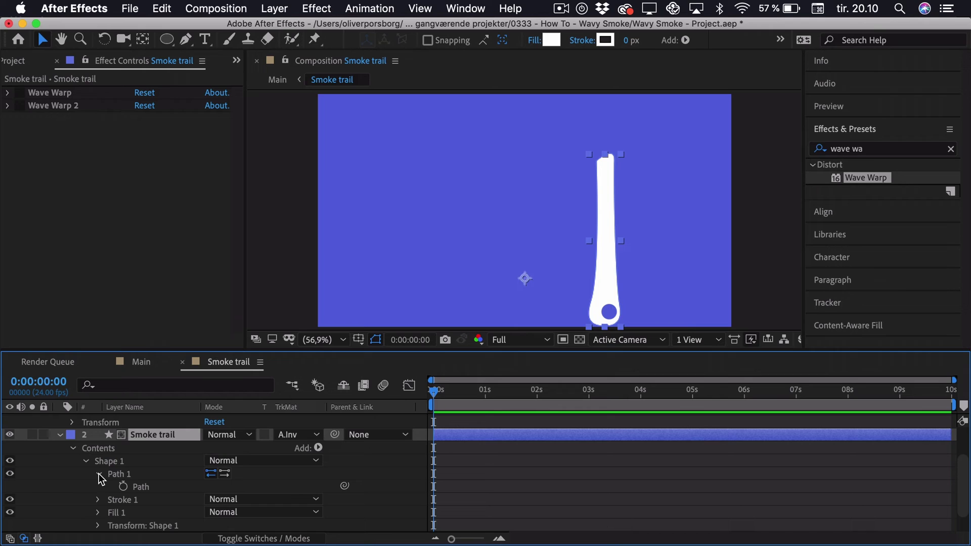
{"action": "left_click", "coordinate": [123, 487]}
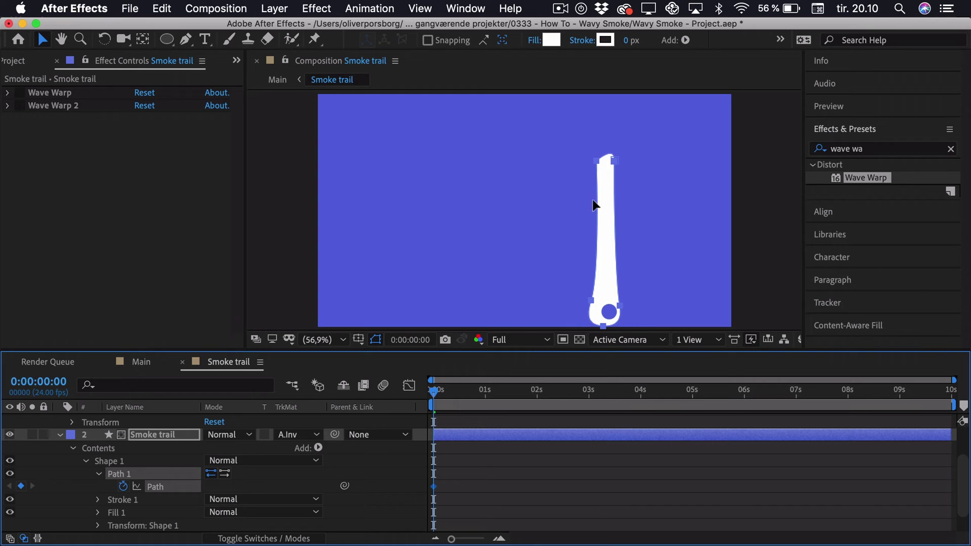
Move the Path keyframe to about 3.5 seconds and add a second Path keyframe at 0:00:00:00.
{"action": "left_click_drag", "start_coordinate": [432, 488], "coordinate": [529, 488]}
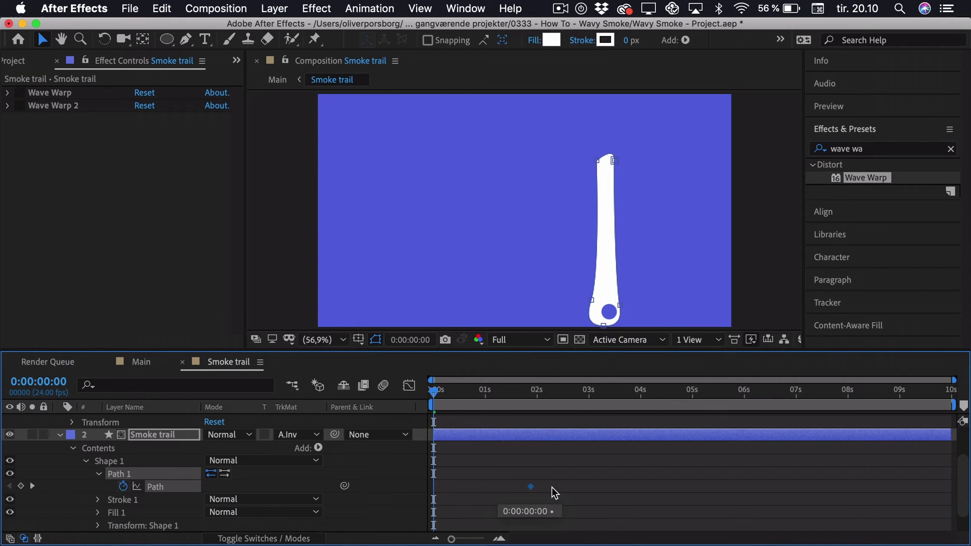
{"action": "left_click_drag", "start_coordinate": [611, 487], "coordinate": [613, 487]}
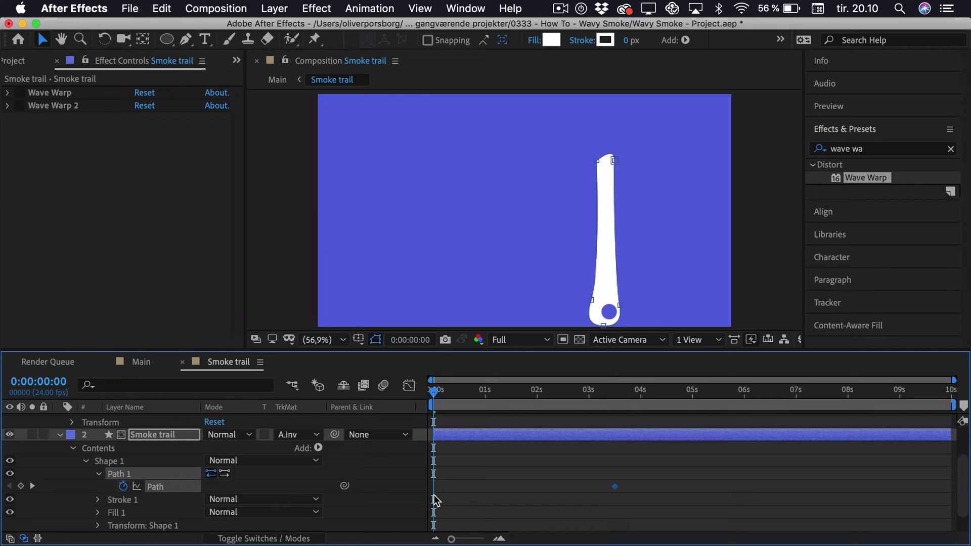
{"action": "left_click", "coordinate": [21, 486]}
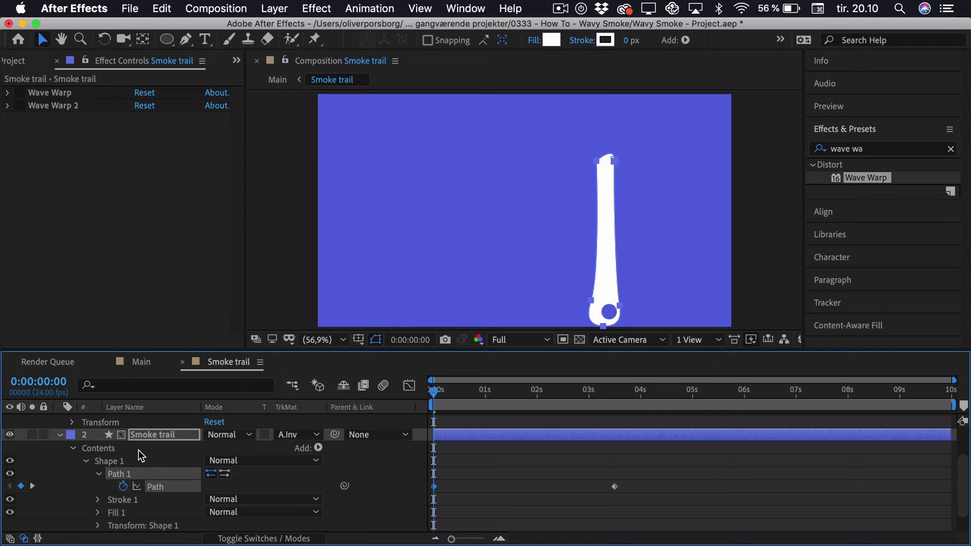
Lower the two upper points of the Smoke trail path to just above the circle at 0:00:00:00.
{"action": "left_click", "coordinate": [130, 474]}
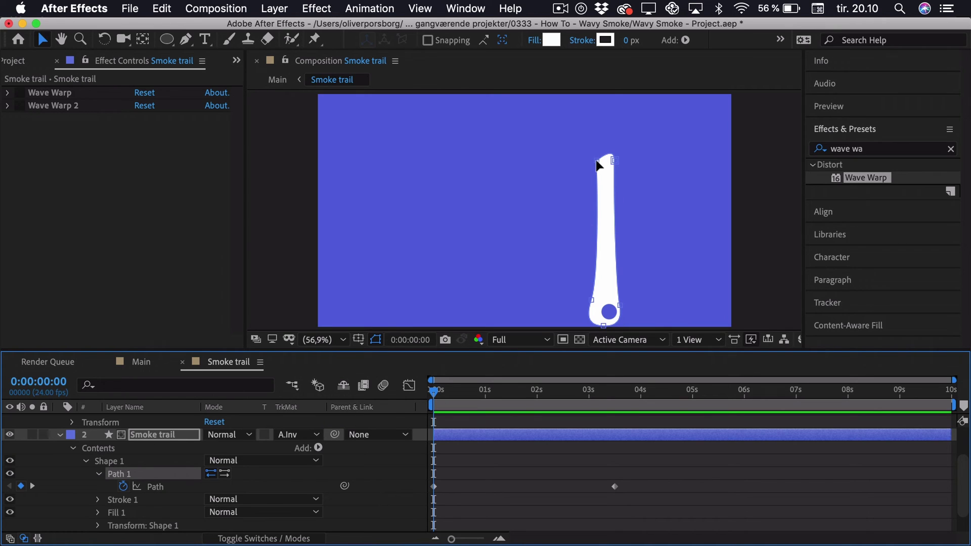
{"action": "left_click_drag", "start_coordinate": [598, 163], "coordinate": [597, 296]}
{"action": "left_click_drag", "start_coordinate": [623, 166], "coordinate": [645, 337]}
{"action": "key", "text": "z"}
{"action": "key", "text": "space"}
{"action": "left_click_drag", "start_coordinate": [583, 242], "coordinate": [587, 269]}
{"action": "key", "text": "v"}
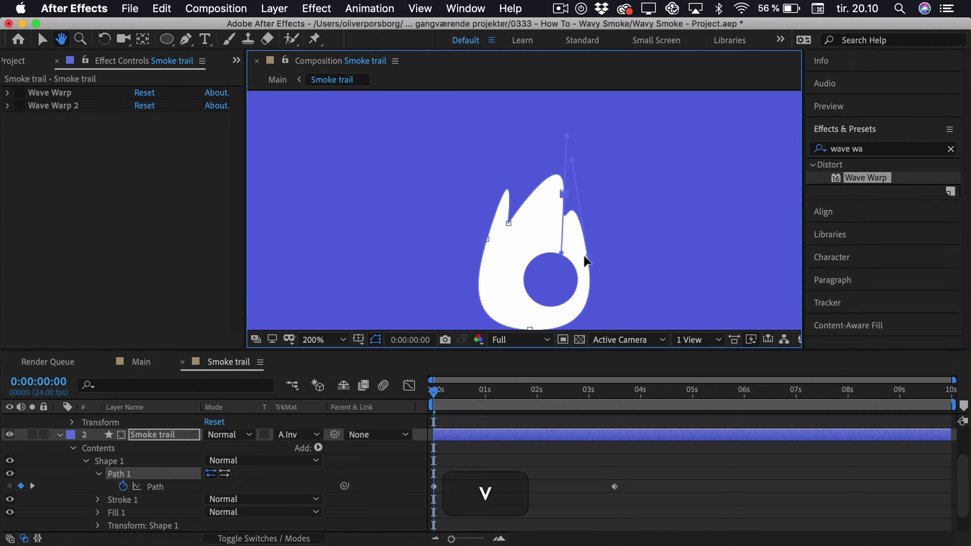
{"action": "left_click_drag", "start_coordinate": [563, 195], "coordinate": [568, 210]}
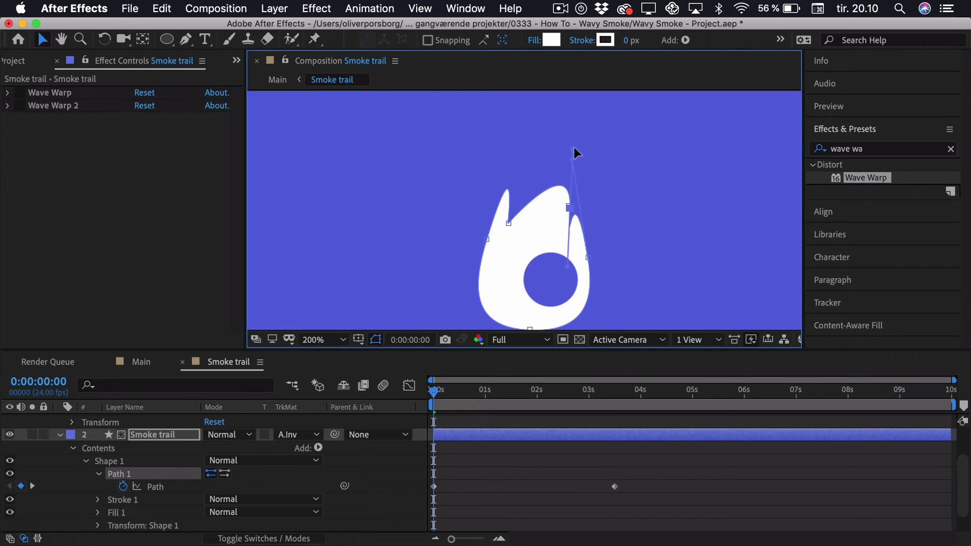
Pull in the long Bezier handles around the shortened trail's top and side points to remove the spikes.
{"action": "left_click_drag", "start_coordinate": [574, 150], "coordinate": [570, 210]}
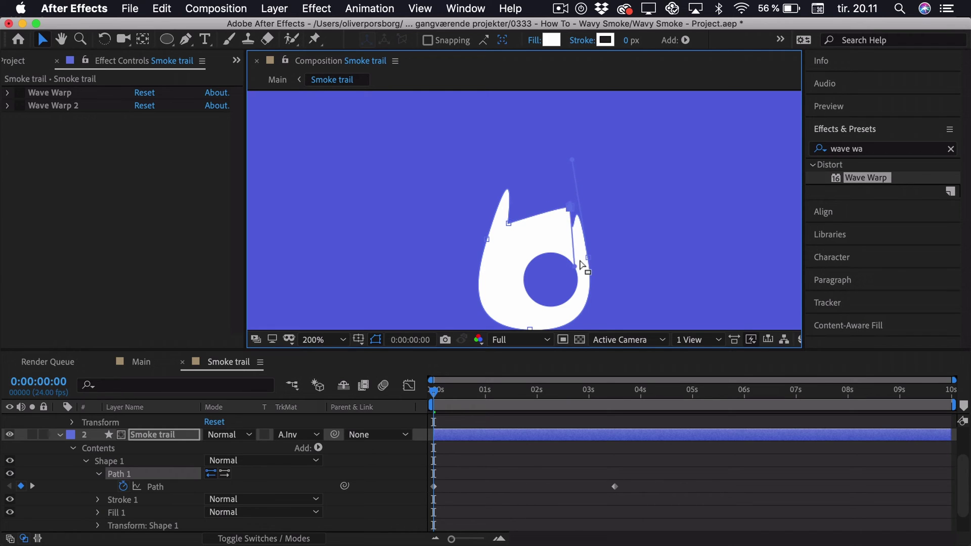
{"action": "left_click_drag", "start_coordinate": [576, 253], "coordinate": [575, 202]}
{"action": "left_click_drag", "start_coordinate": [575, 163], "coordinate": [581, 218]}
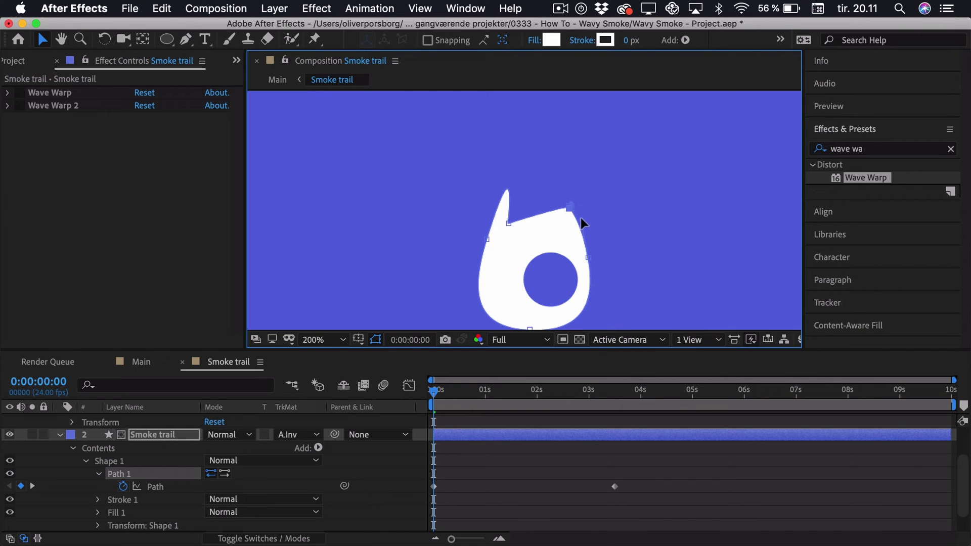
{"action": "left_click", "coordinate": [488, 238]}
{"action": "left_click_drag", "start_coordinate": [517, 131], "coordinate": [491, 234]}
{"action": "left_click", "coordinate": [508, 224]}
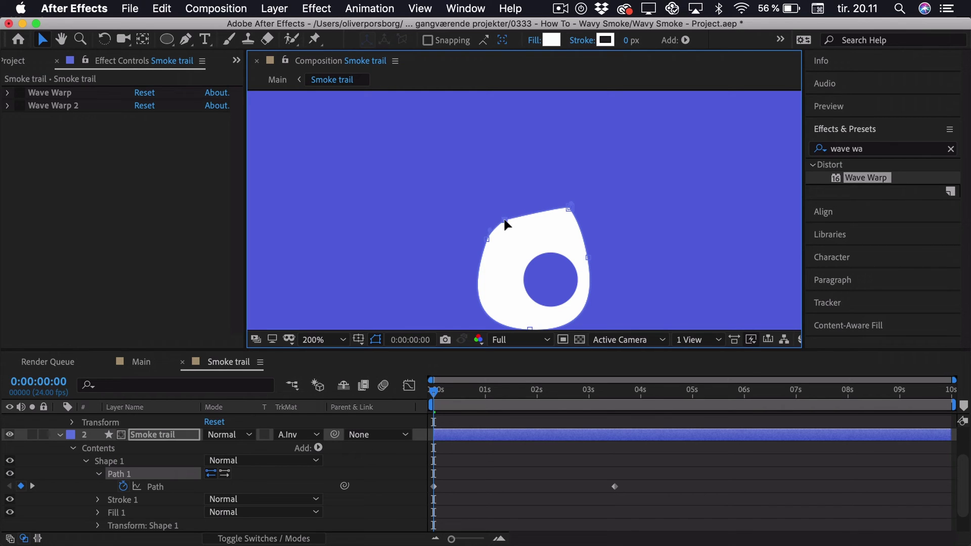
Convert the shortened trail's two top corner points to smooth points with the Convert Vertex Tool.
{"action": "left_click", "coordinate": [188, 36]}
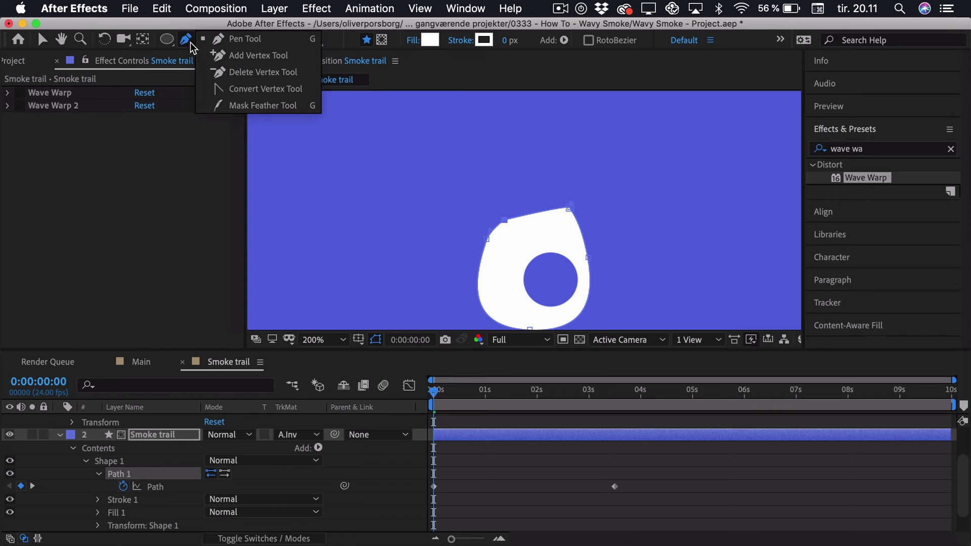
{"action": "left_click", "coordinate": [235, 89]}
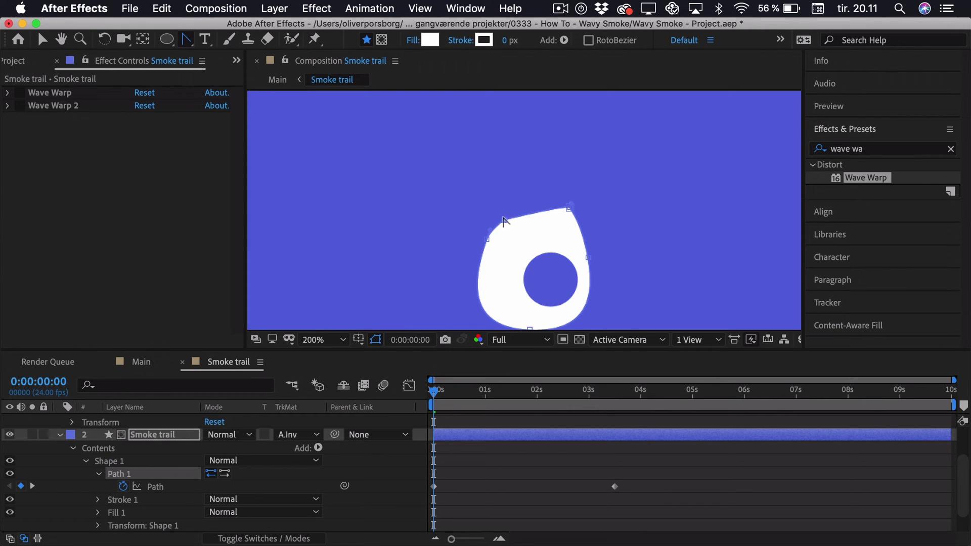
{"action": "left_click_drag", "start_coordinate": [505, 221], "coordinate": [554, 197]}
{"action": "left_click", "coordinate": [43, 39]}
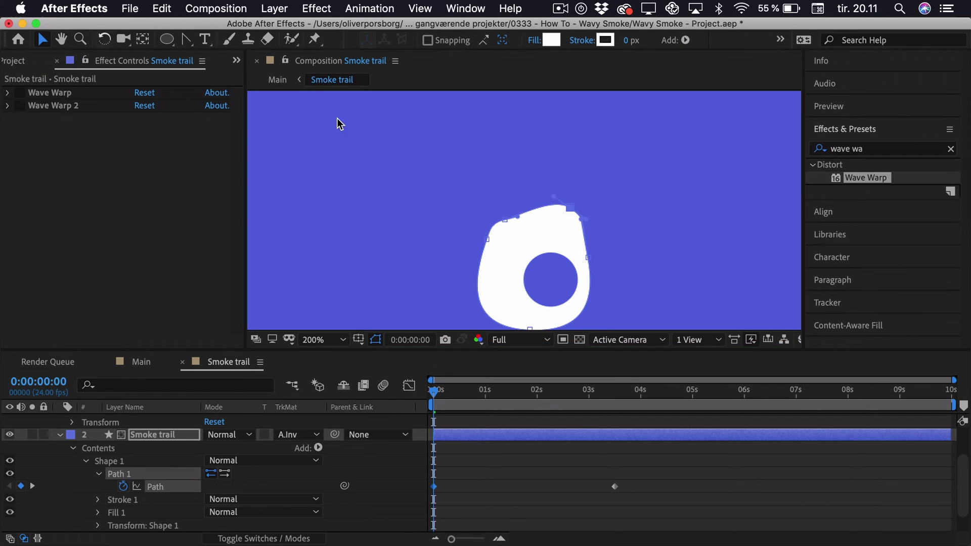
Adjust the two top points and their handles to give the shortened trail an evenly rounded, egg-shaped top.
{"action": "left_click", "coordinate": [507, 222]}
{"action": "left_click_drag", "start_coordinate": [518, 219], "coordinate": [521, 202]}
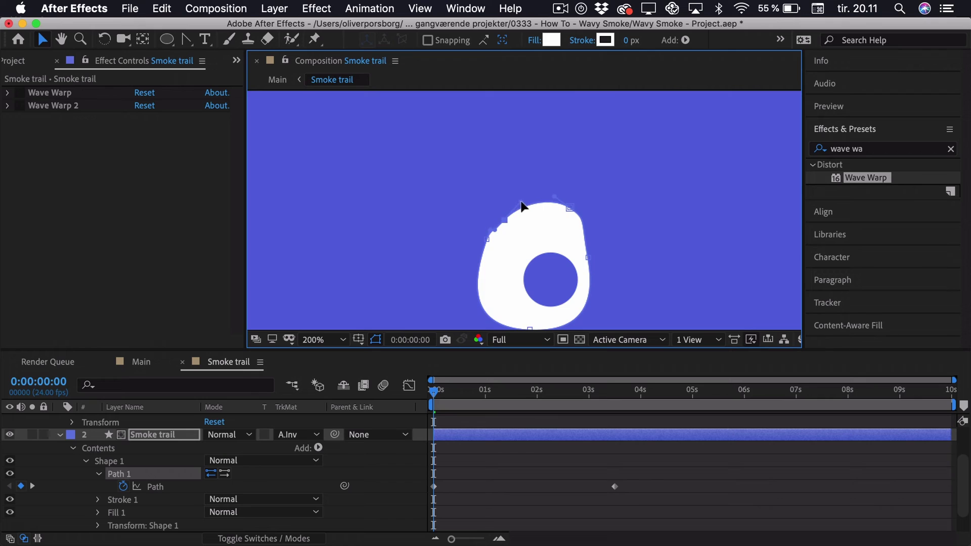
{"action": "left_click", "coordinate": [569, 208]}
{"action": "left_click_drag", "start_coordinate": [556, 199], "coordinate": [573, 217]}
{"action": "left_click_drag", "start_coordinate": [500, 216], "coordinate": [497, 221]}
{"action": "left_click_drag", "start_coordinate": [514, 195], "coordinate": [560, 191]}
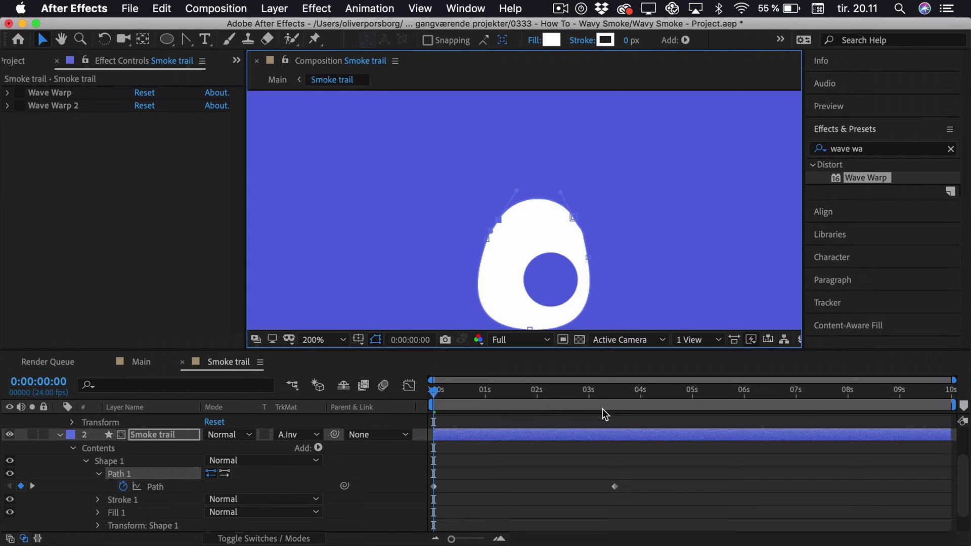
Round the smoke trail's tip at 0:00:03:12 by angling the right point's handle and converting the left point to a smooth one.
{"action": "left_click_drag", "start_coordinate": [566, 393], "coordinate": [615, 399]}
{"action": "key", "text": "space"}
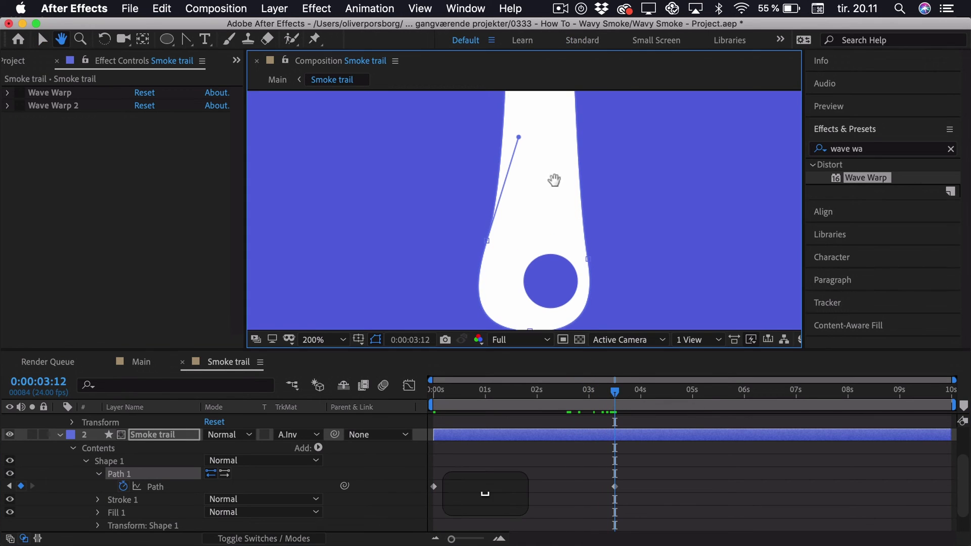
{"action": "scroll", "coordinate": [557, 177], "scroll_direction": "up", "scroll_amount": 10}
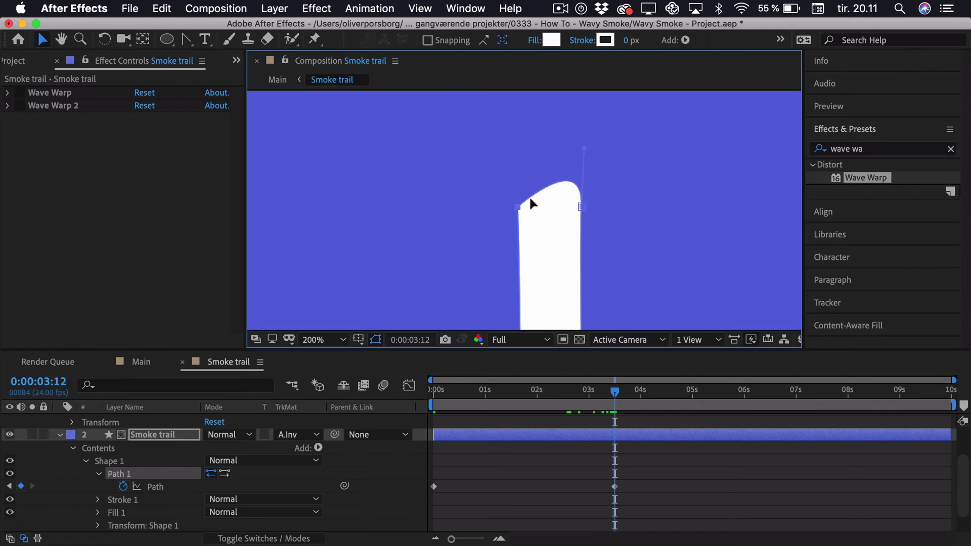
{"action": "left_click", "coordinate": [581, 206]}
{"action": "left_click_drag", "start_coordinate": [584, 146], "coordinate": [563, 133]}
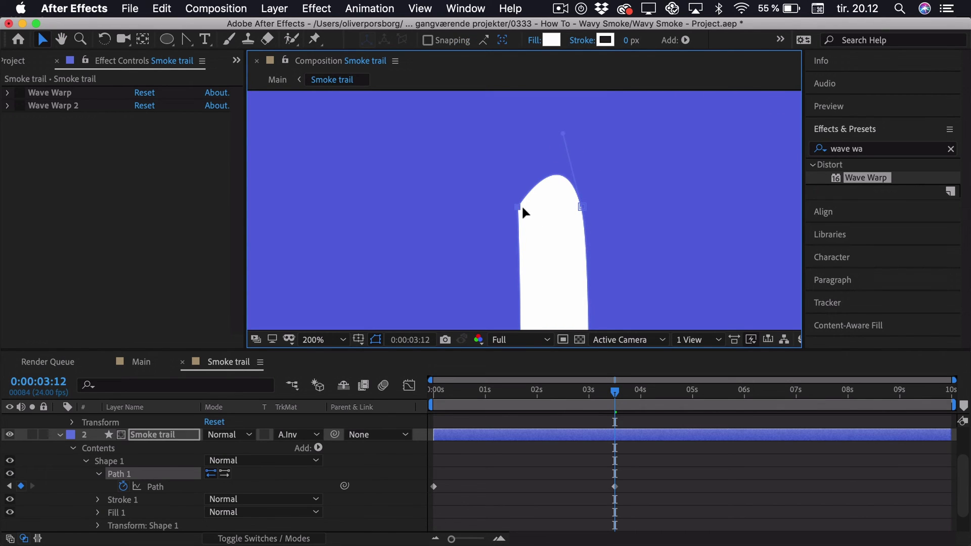
{"action": "left_click", "coordinate": [189, 40]}
{"action": "left_click_drag", "start_coordinate": [518, 207], "coordinate": [507, 244]}
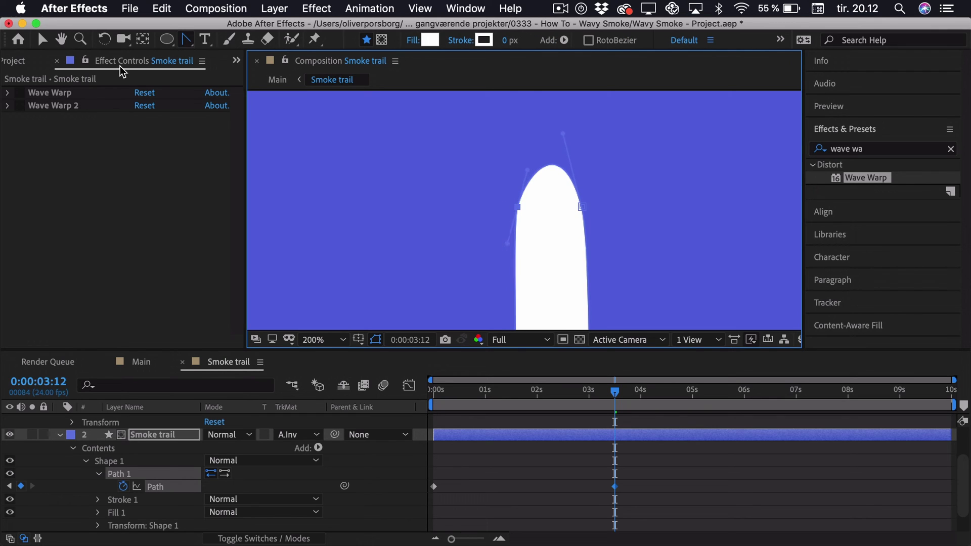
{"action": "left_click", "coordinate": [43, 39]}
{"action": "left_click_drag", "start_coordinate": [523, 170], "coordinate": [527, 154]}
Preview the straight smoke trail's growth from the first frame with the whole composition in view.
{"action": "left_click", "coordinate": [345, 342]}
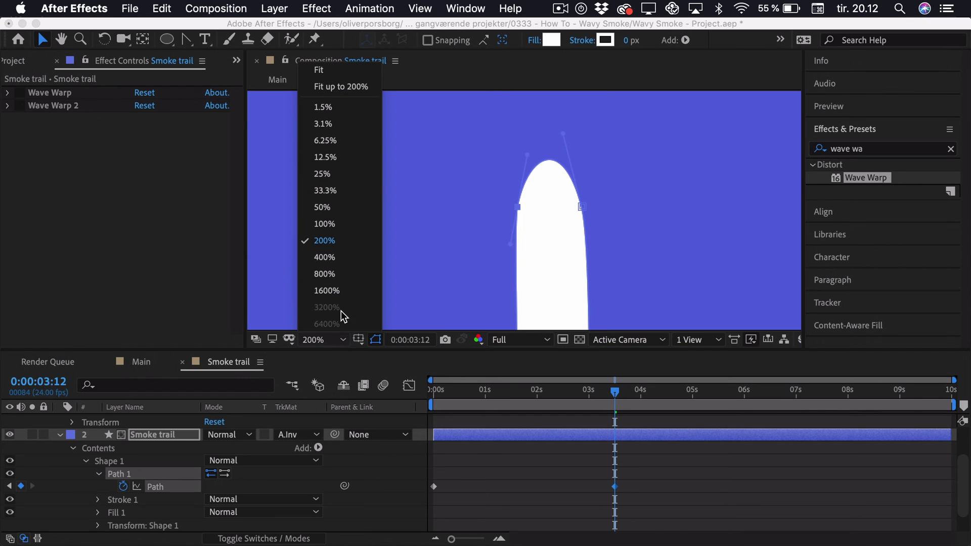
{"action": "left_click", "coordinate": [350, 73]}
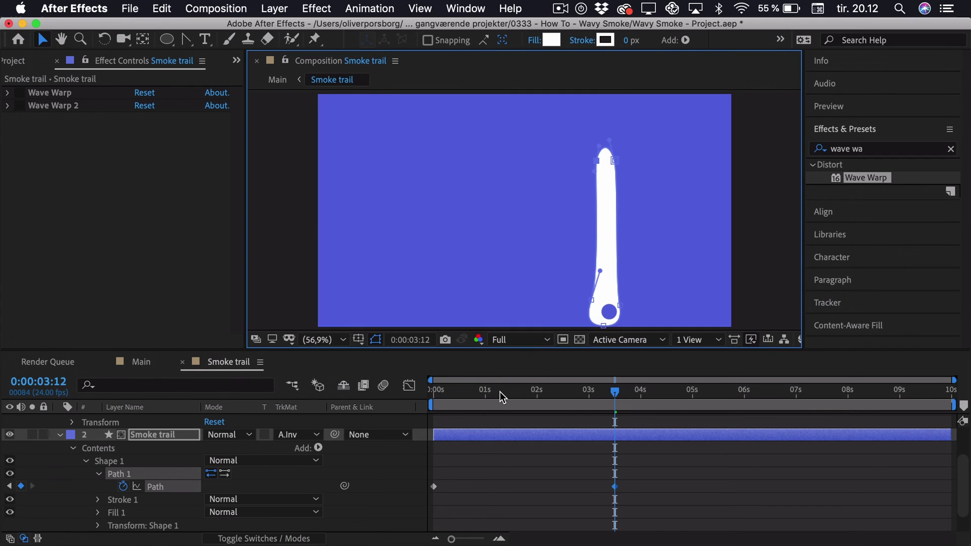
{"action": "key", "text": "Home"}
{"action": "key", "text": "space"}
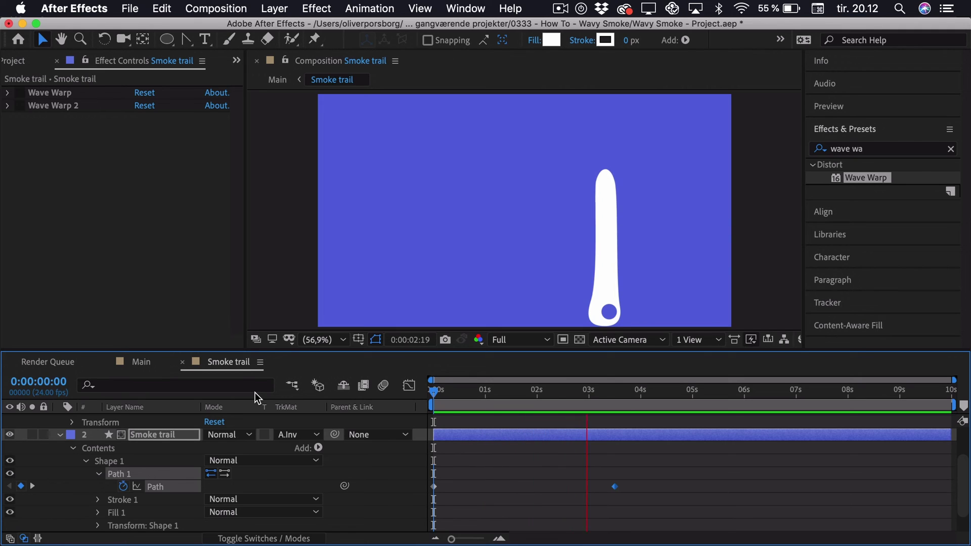
{"action": "key", "text": "space"}
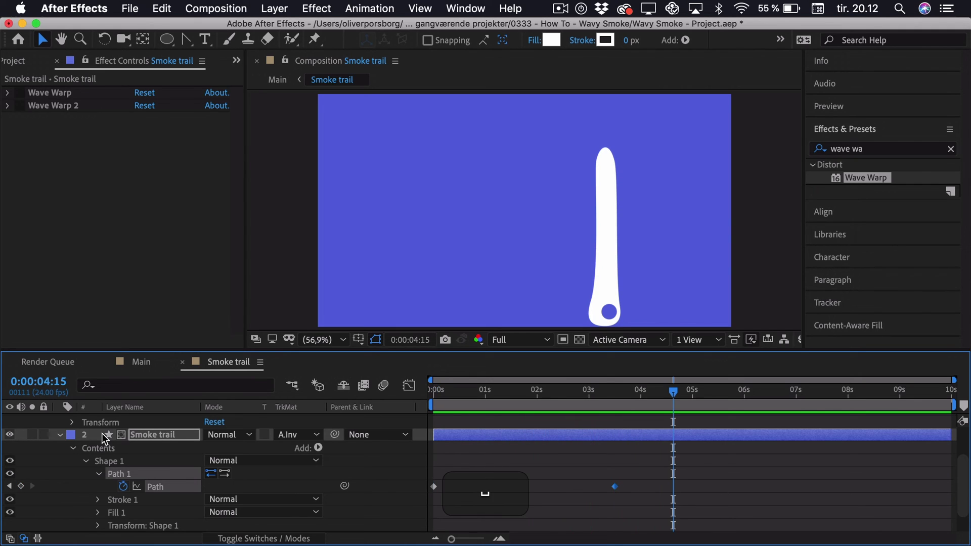
Turn on both Wave Warp effects on the Smoke trail layer and on the Circle layer.
{"action": "left_click_drag", "start_coordinate": [19, 92], "coordinate": [17, 113]}
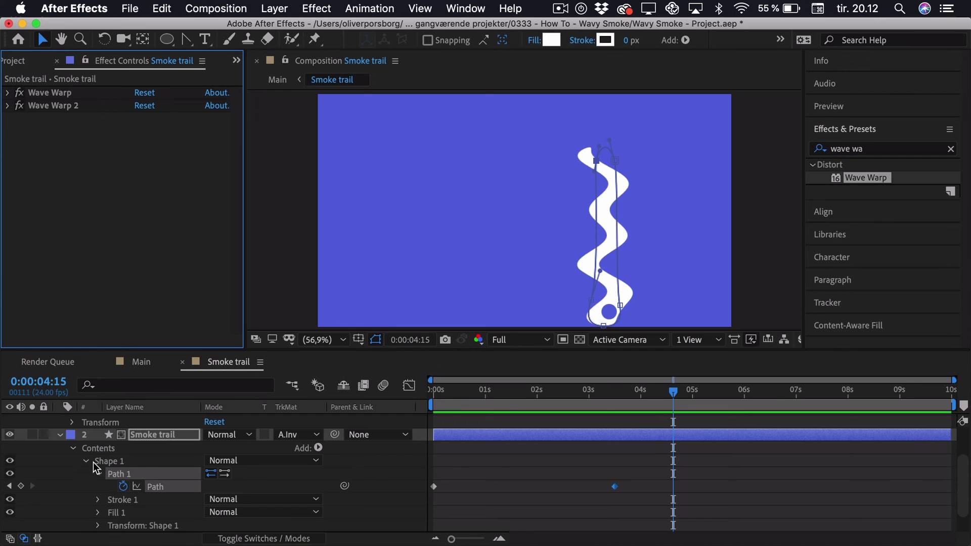
{"action": "scroll", "coordinate": [93, 462], "scroll_direction": "up", "scroll_amount": 3}
{"action": "left_click", "coordinate": [144, 422]}
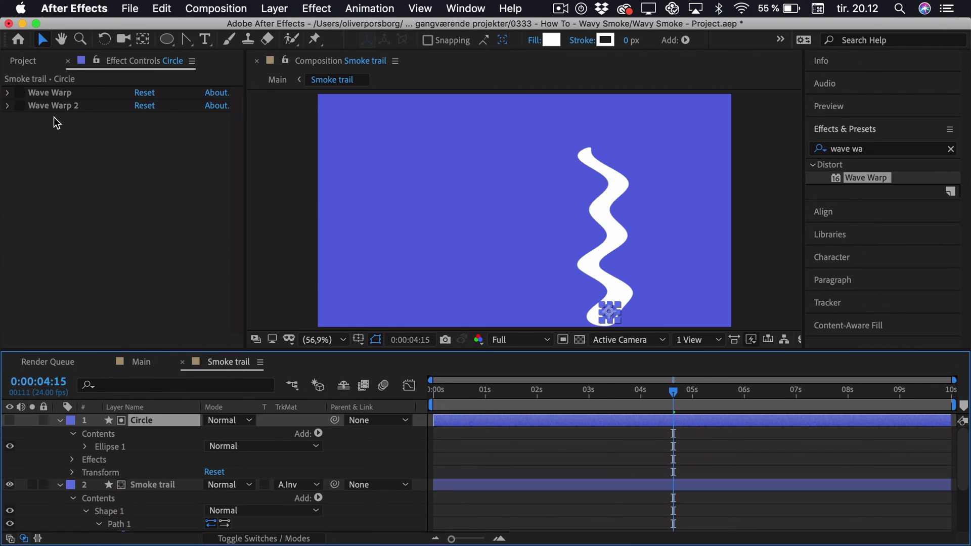
{"action": "left_click_drag", "start_coordinate": [20, 92], "coordinate": [19, 105]}
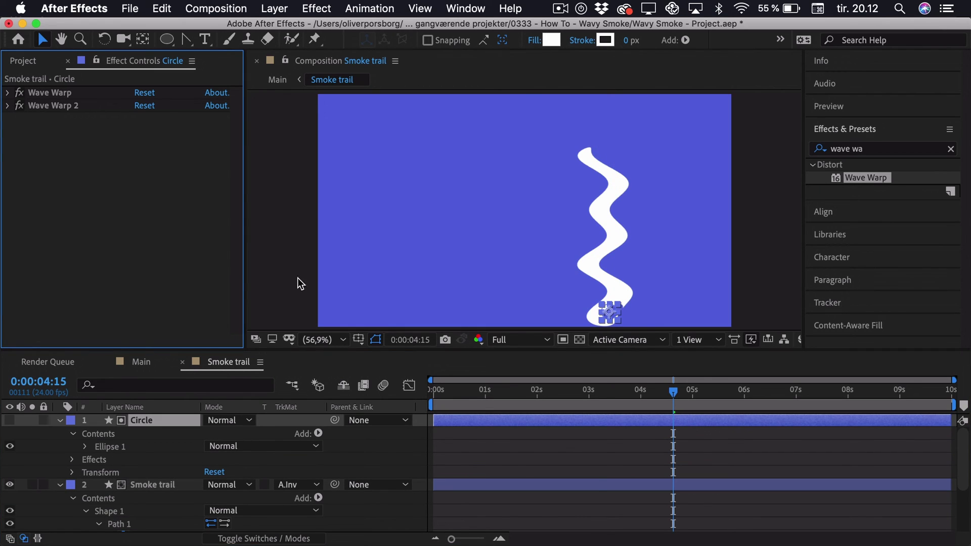
Preview the wavy smoke trail's growth from the start of the composition.
{"action": "left_click", "coordinate": [529, 396]}
{"action": "key", "text": "Home"}
{"action": "key", "text": "space"}
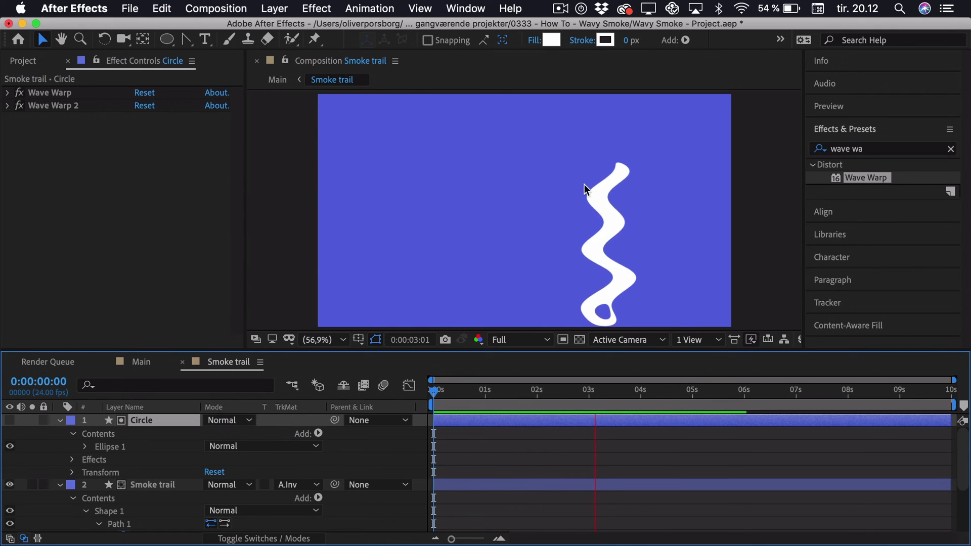
{"action": "key", "text": "space"}
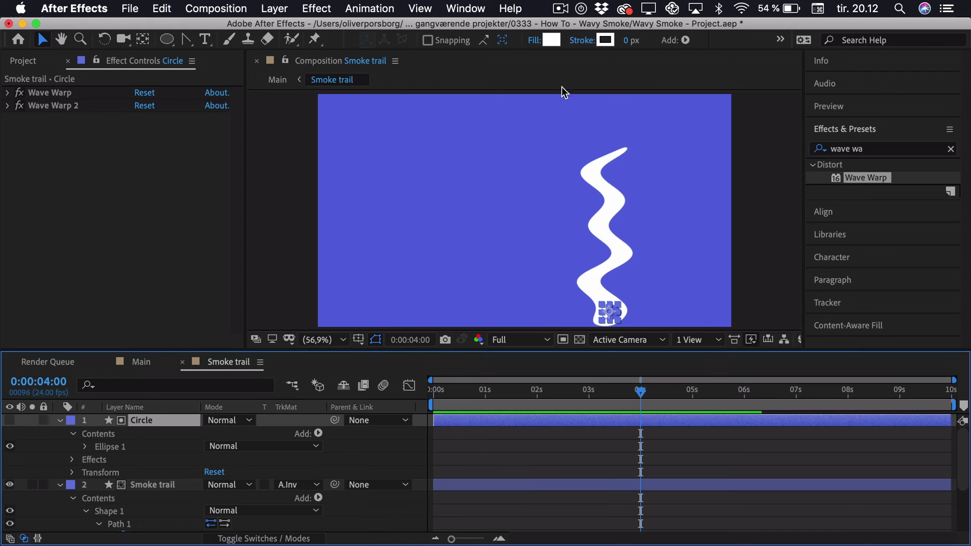
Apply Gaussian Blur to the Smoke trail layer in the Main composition with Blurriness set to 12.
{"action": "left_click", "coordinate": [145, 362]}
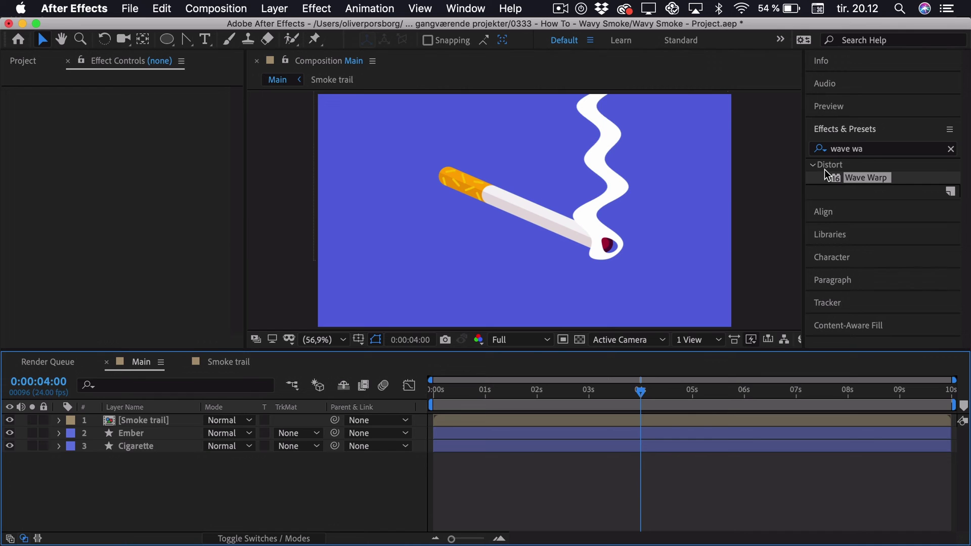
{"action": "left_click", "coordinate": [871, 148]}
{"action": "type", "text": "gaus"}
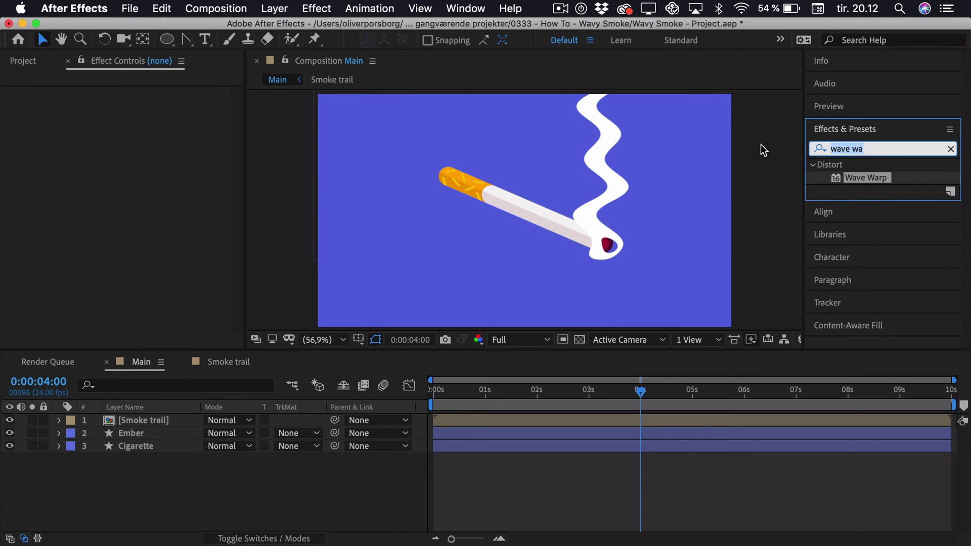
{"action": "type", "text": "si"}
{"action": "left_click_drag", "start_coordinate": [885, 177], "coordinate": [146, 421]}
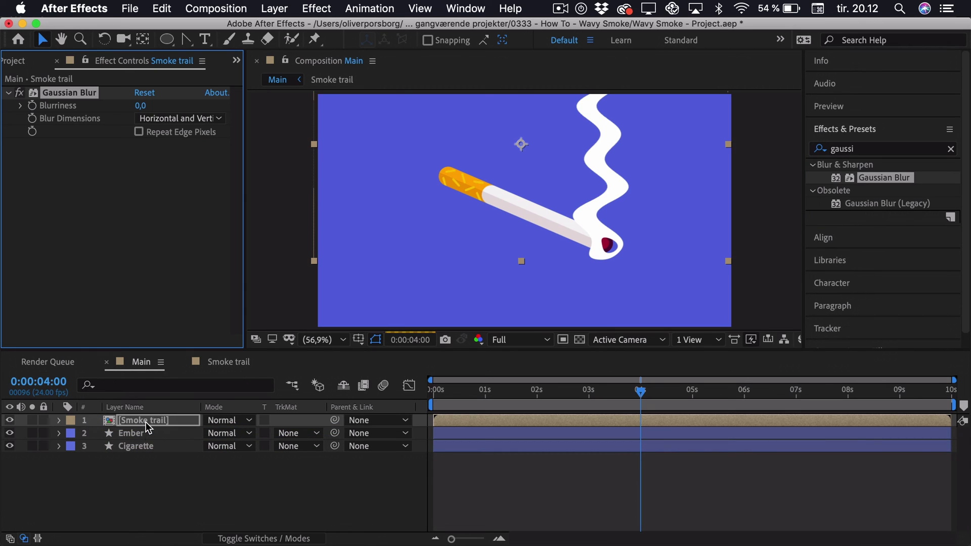
{"action": "left_click_drag", "start_coordinate": [142, 105], "coordinate": [283, 176]}
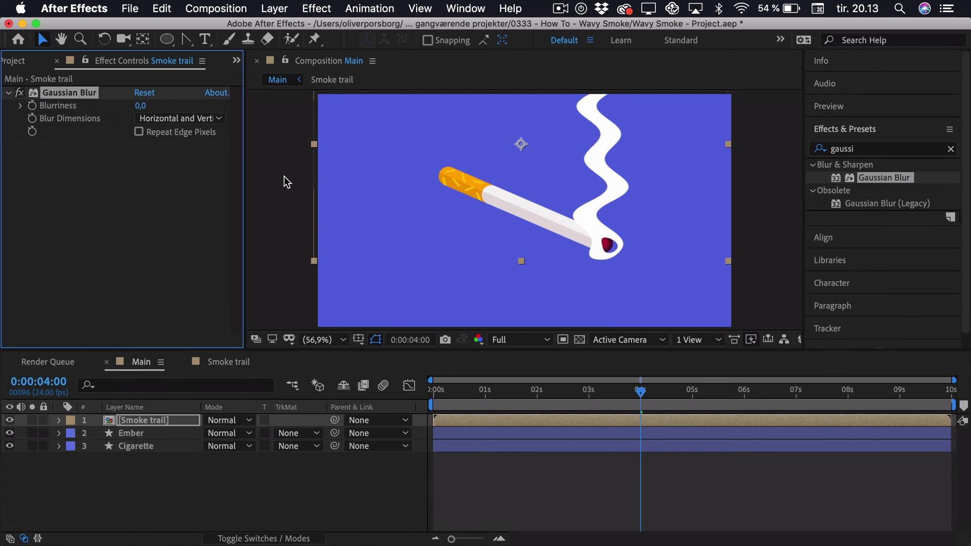
{"action": "left_click", "coordinate": [140, 106]}
{"action": "key", "text": "Return"}
Add Simple Choker below Gaussian Blur on the Smoke trail layer and set Choke Matte to 14.30.
{"action": "left_click", "coordinate": [860, 148]}
{"action": "type", "text": "simple"}
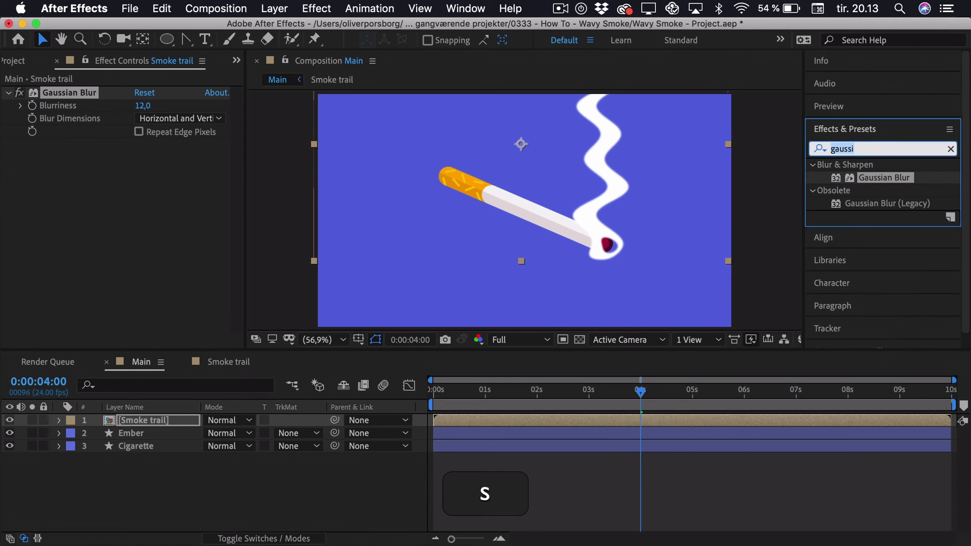
{"action": "left_click_drag", "start_coordinate": [872, 204], "coordinate": [188, 172]}
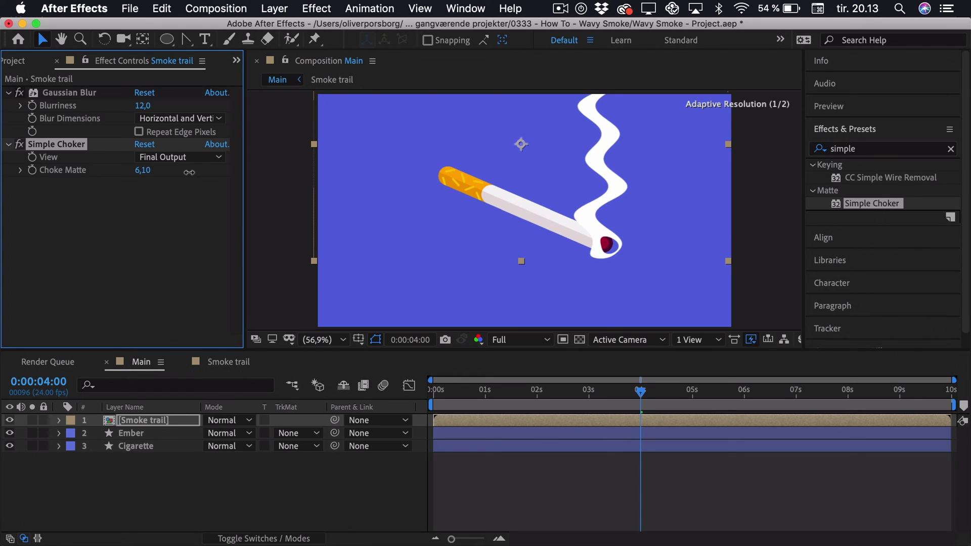
{"action": "key", "text": "z"}
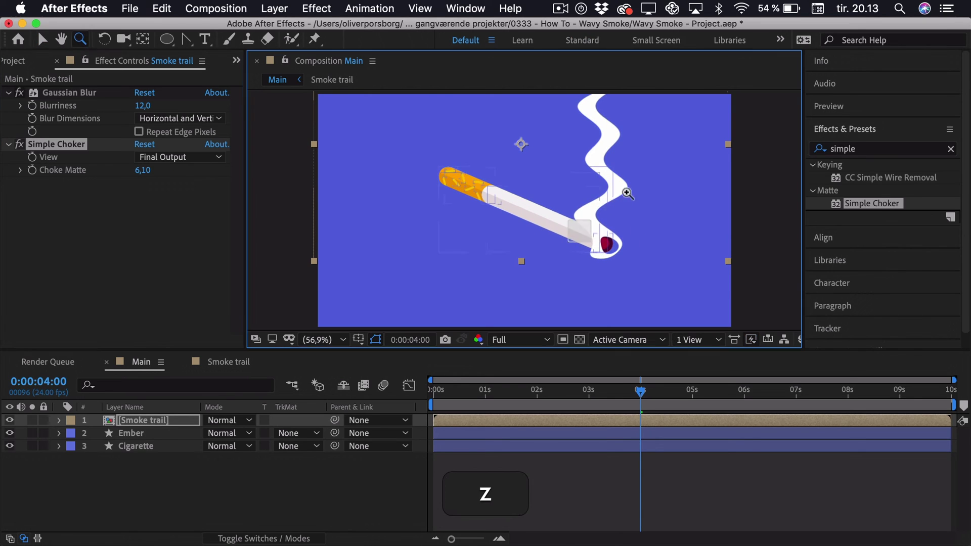
{"action": "left_click", "coordinate": [651, 185]}
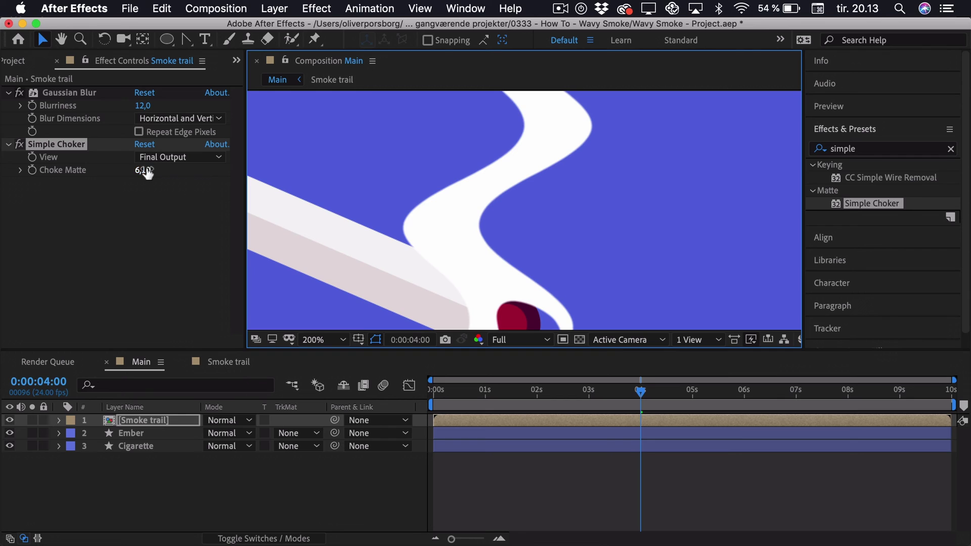
{"action": "mouse_move", "coordinate": [147, 172]}
{"action": "left_mouse_down"}
{"action": "mouse_move", "coordinate": [186, 168]}
{"action": "mouse_move", "coordinate": [159, 170]}
{"action": "left_mouse_up"}
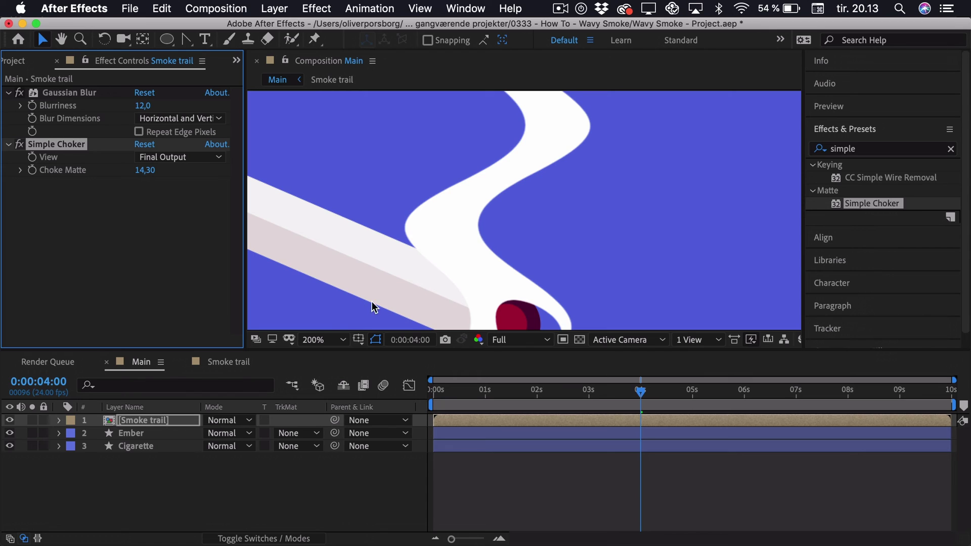
Preview the Main composition from the first frame with the whole cigarette and smoke in view.
{"action": "left_click", "coordinate": [326, 342]}
{"action": "left_click", "coordinate": [341, 84]}
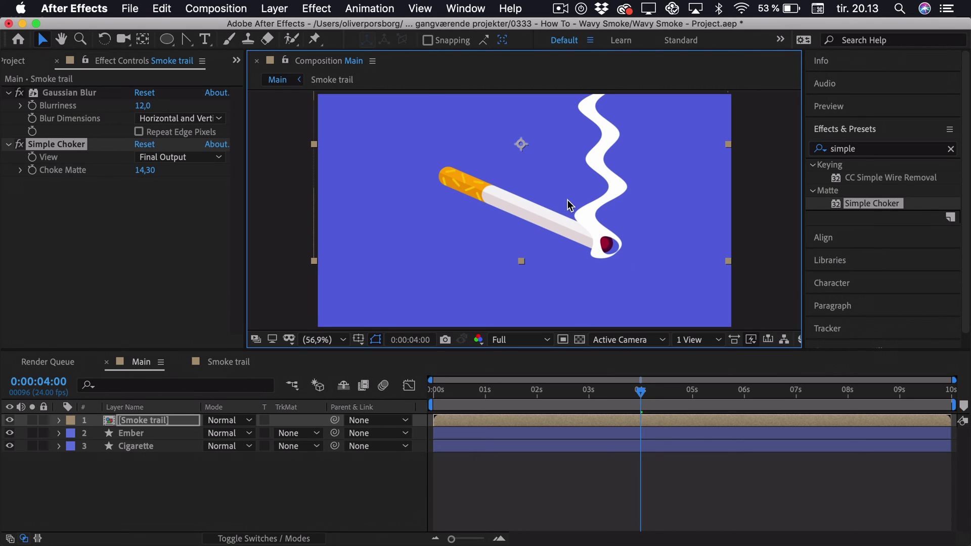
{"action": "left_click", "coordinate": [493, 405]}
{"action": "key", "text": "space"}
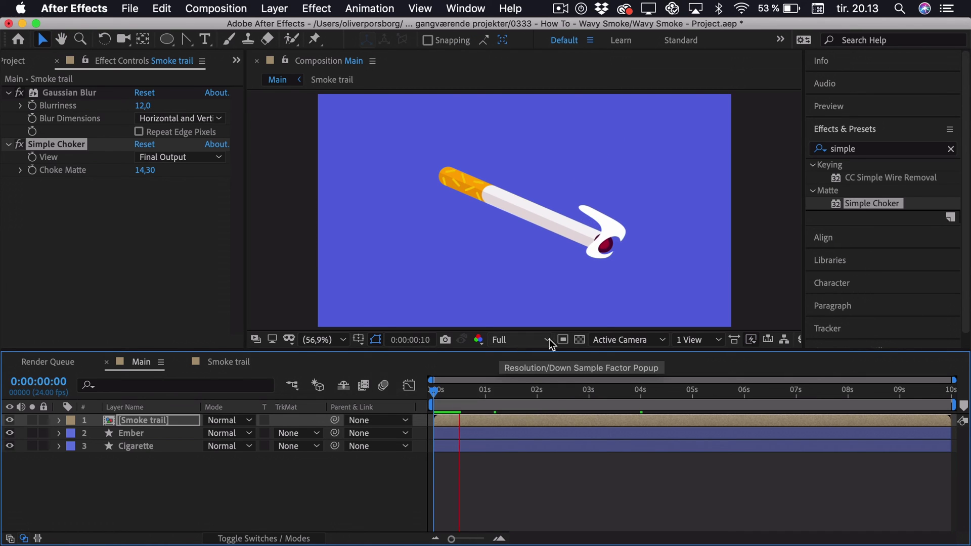
Compare the smoke without and with Gaussian Blur and Simple Choker on the Smoke trail layer, leaving both effects enabled.
{"action": "key", "text": "space"}
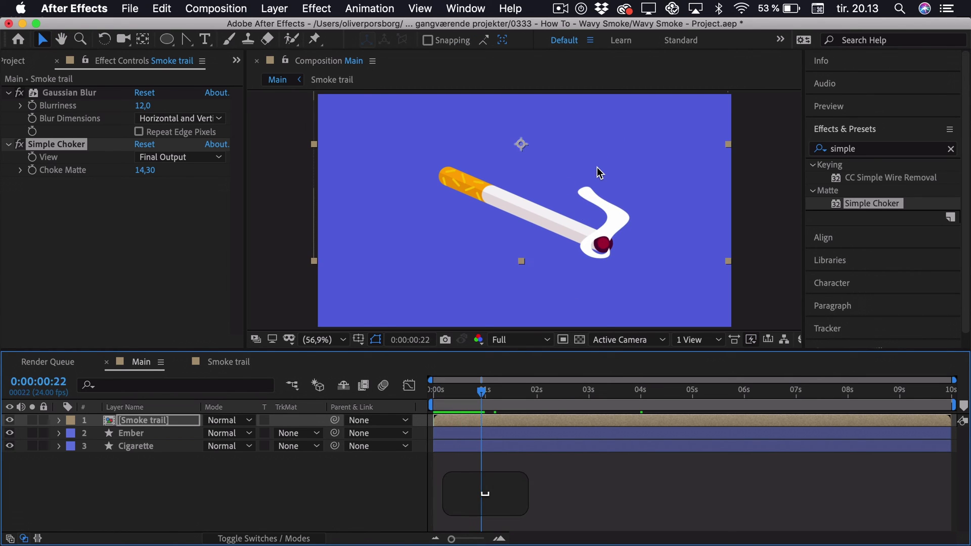
{"action": "left_click", "coordinate": [20, 144]}
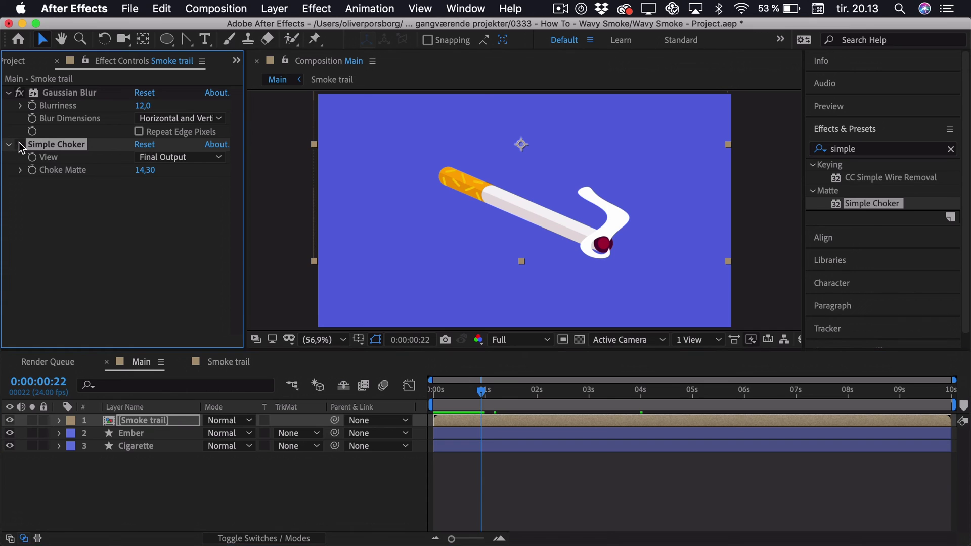
{"action": "left_click", "coordinate": [20, 94]}
{"action": "left_click", "coordinate": [19, 93]}
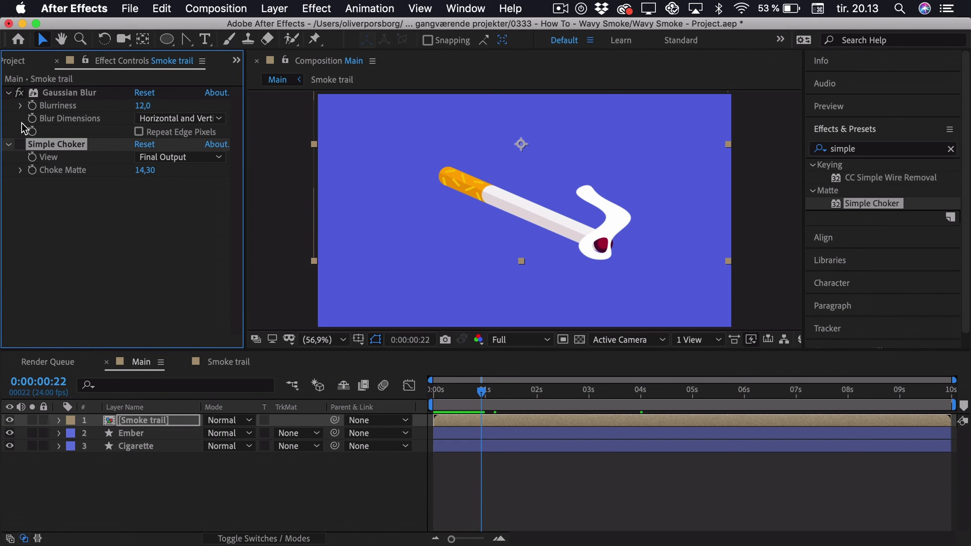
{"action": "left_click", "coordinate": [19, 144]}
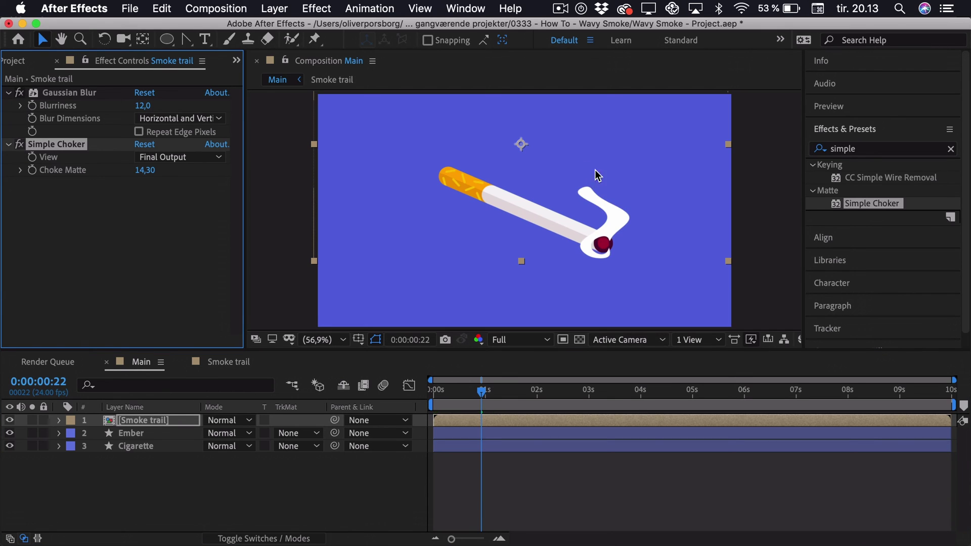
Play the Main composition from the first frame to check how the smoke meets the ember.
{"action": "left_click_drag", "start_coordinate": [475, 396], "coordinate": [343, 396]}
{"action": "key", "text": "space"}
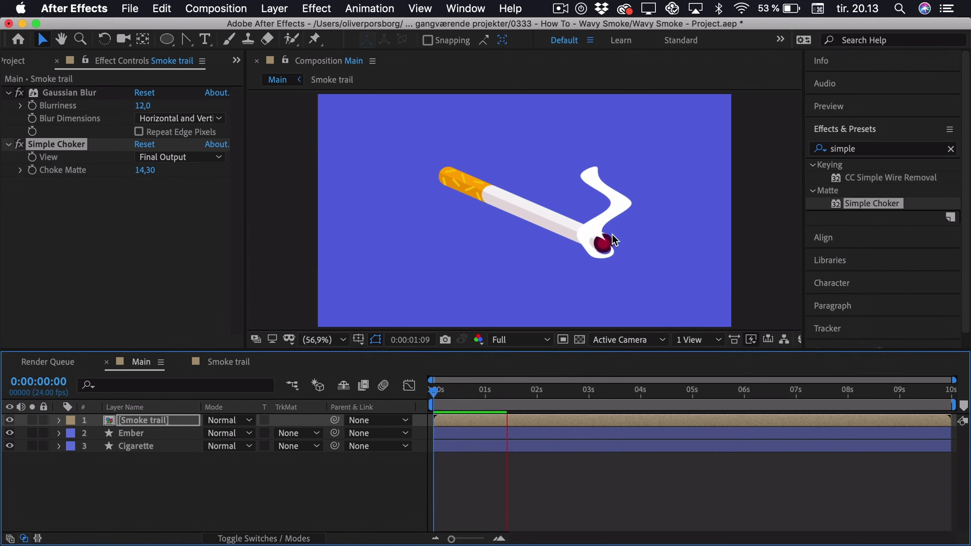
{"action": "key", "text": "space"}
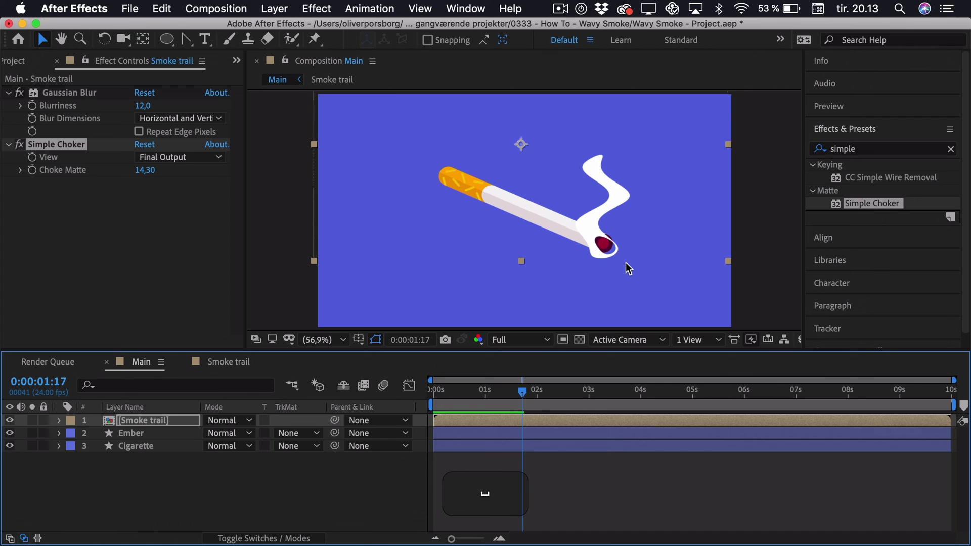
Scale the Circle layer in the Smoke trail composition to 80%.
{"action": "left_click", "coordinate": [229, 363]}
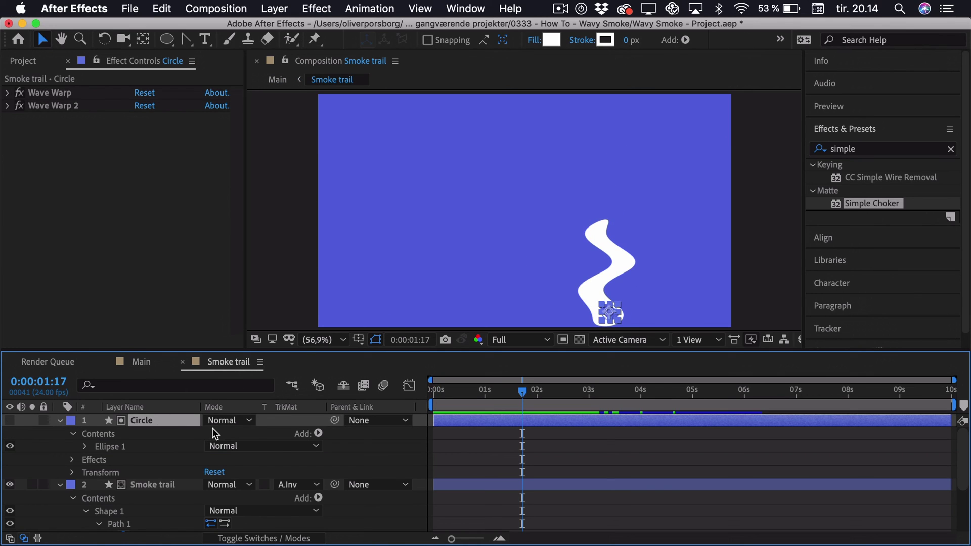
{"action": "key", "text": "s"}
{"action": "left_click", "coordinate": [230, 433]}
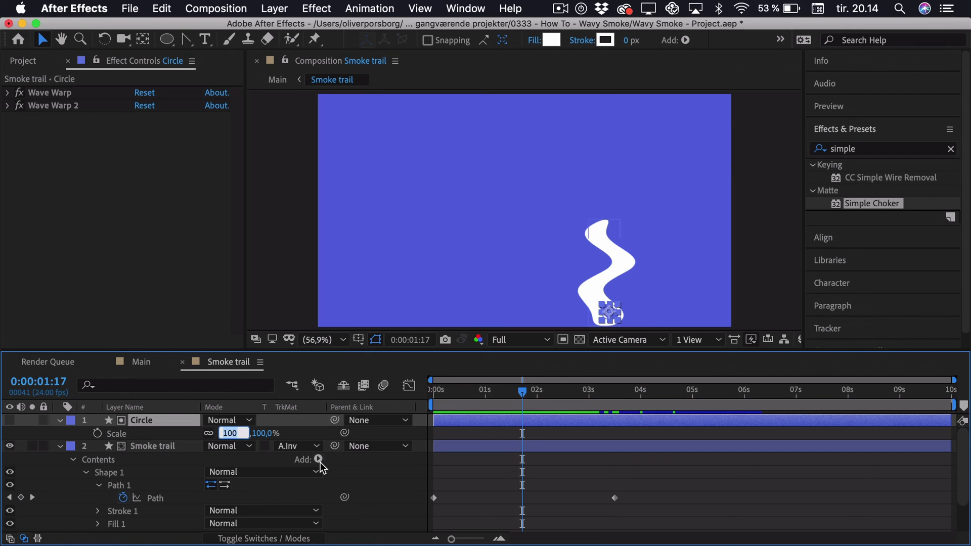
{"action": "type", "text": "80"}
{"action": "key", "text": "Return"}
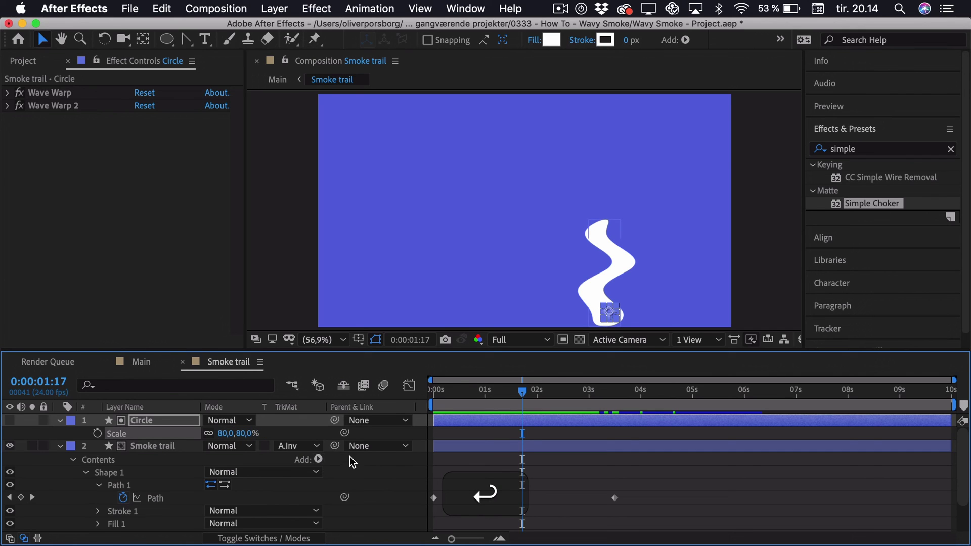
Nudge the Smoke trail layer in the Main composition slightly up and to the right over the ember.
{"action": "left_click", "coordinate": [143, 361]}
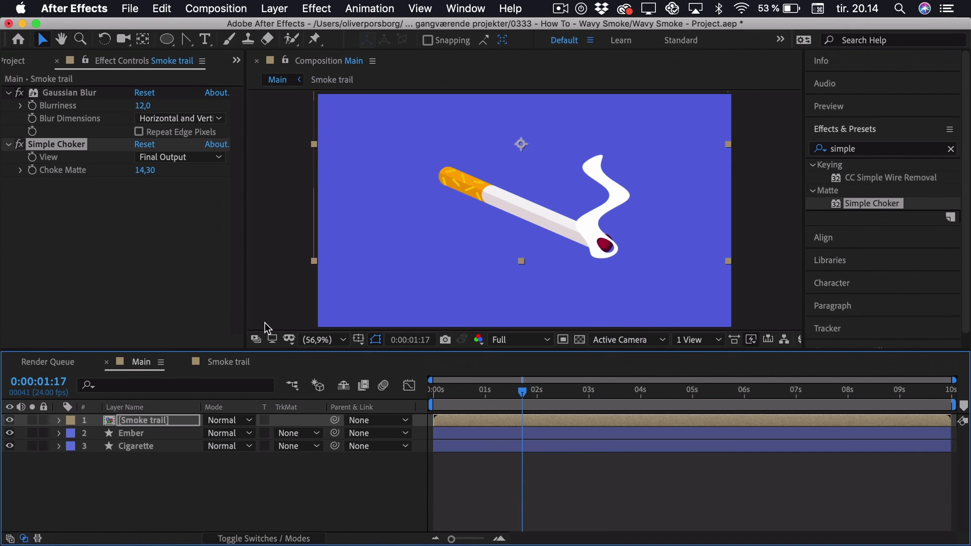
{"action": "left_click", "coordinate": [165, 424]}
{"action": "key", "text": "Up"}
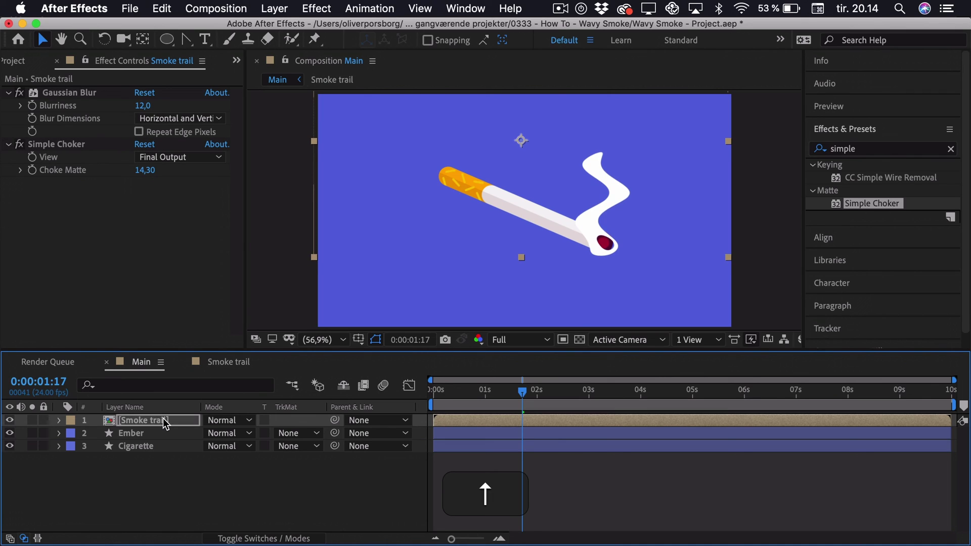
{"action": "key", "text": "Right"}
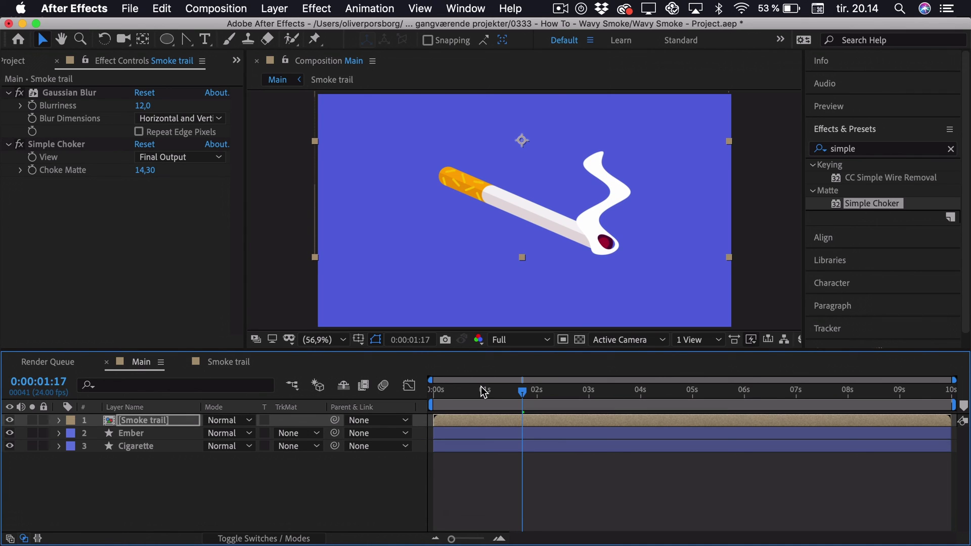
Preview the Main composition from the first frame and scrub through the growing smoke to 0:00:03:23.
{"action": "key", "text": "Home"}
{"action": "key", "text": "space"}
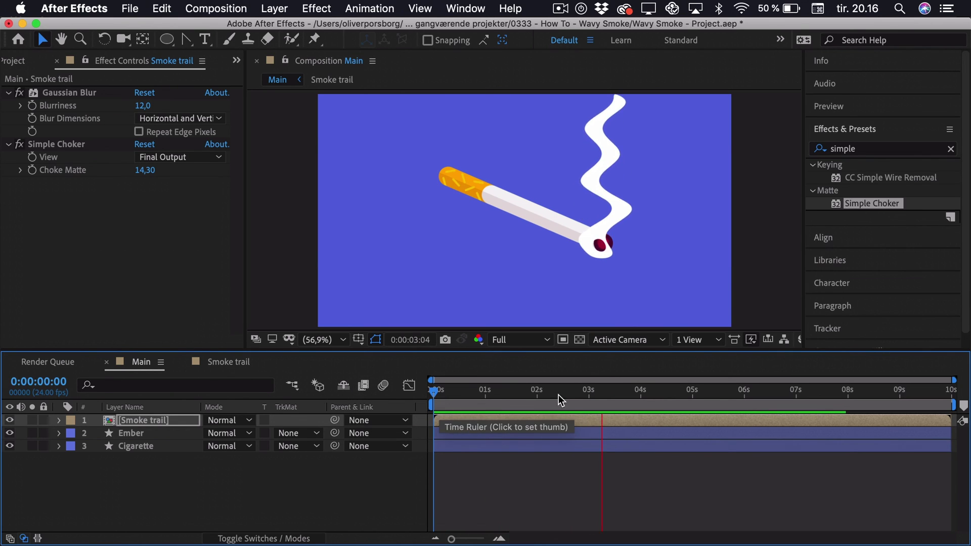
{"action": "left_click_drag", "start_coordinate": [581, 392], "coordinate": [589, 394]}
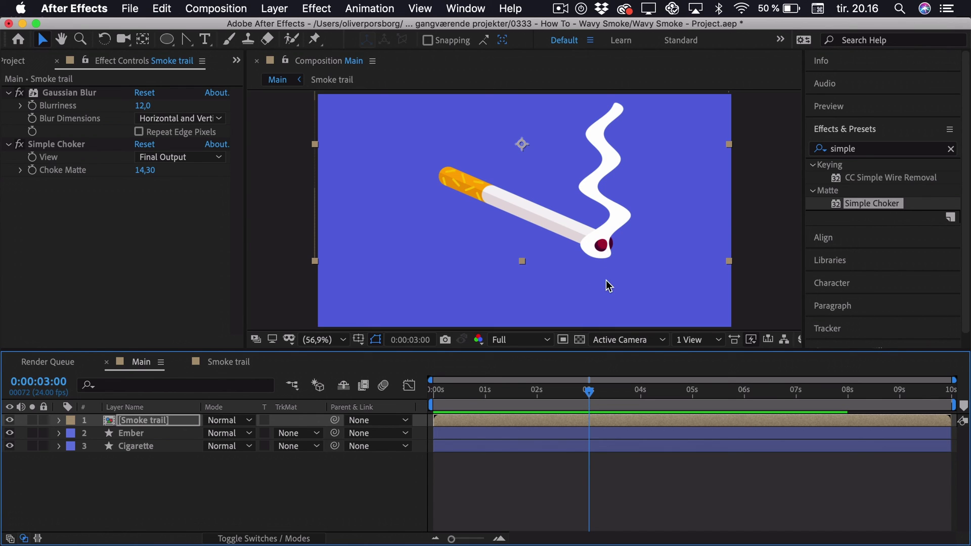
{"action": "left_click_drag", "start_coordinate": [474, 392], "coordinate": [639, 402]}
On the Smoke trail shape layer, set Wave Warp to height 67 and width 182, and Wave Warp 2 to height 19 and width 131.
{"action": "double_click", "coordinate": [165, 417]}
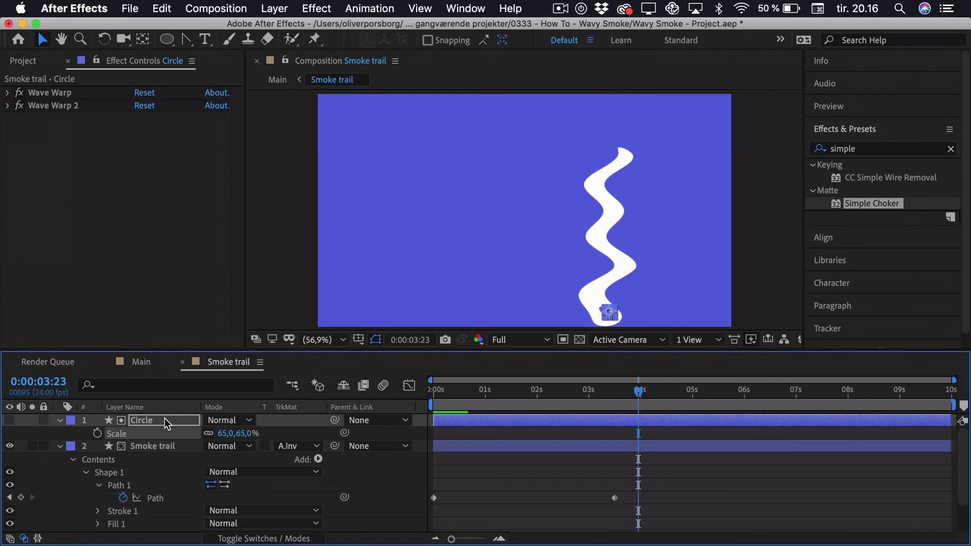
{"action": "left_click", "coordinate": [61, 446]}
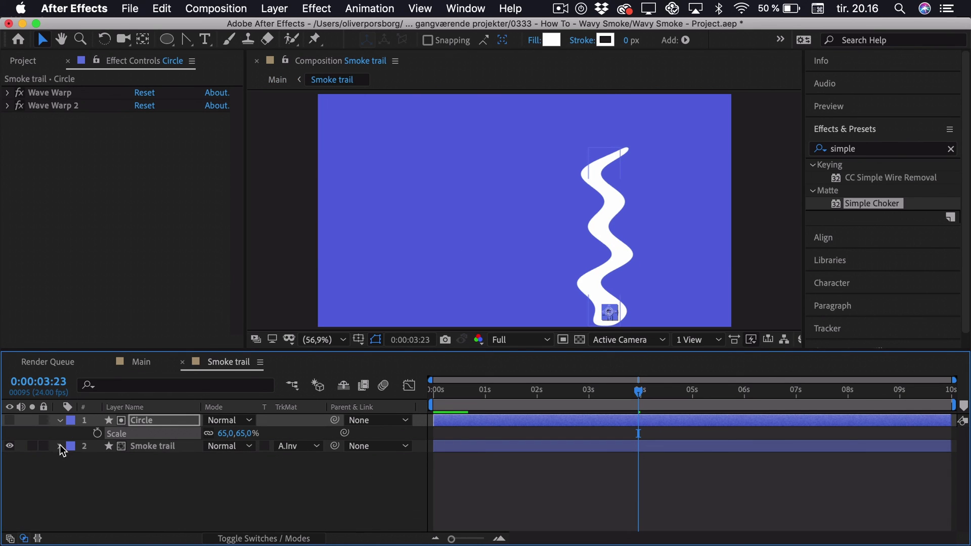
{"action": "left_click", "coordinate": [147, 446]}
{"action": "left_click", "coordinate": [8, 106]}
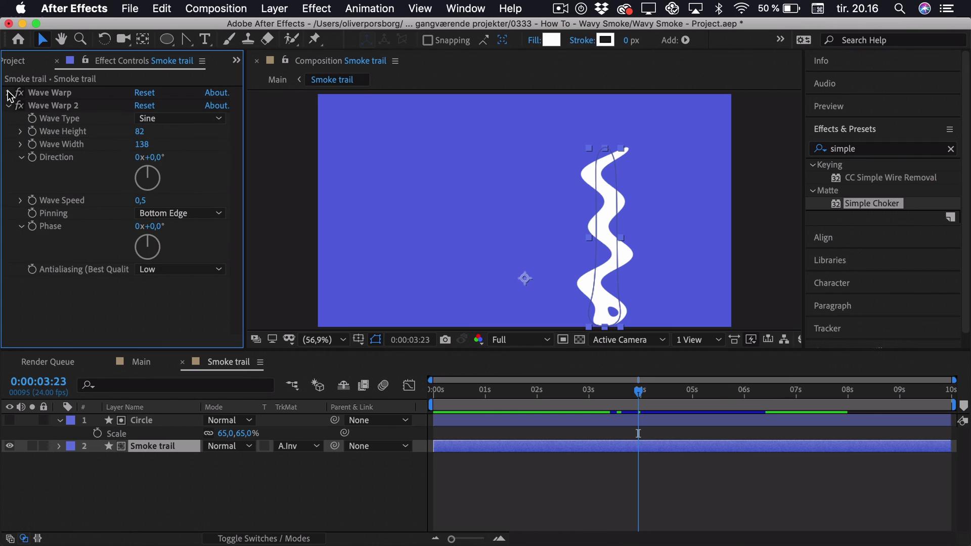
{"action": "left_click", "coordinate": [8, 92]}
{"action": "mouse_move", "coordinate": [145, 131]}
{"action": "left_mouse_down"}
{"action": "mouse_move", "coordinate": [98, 134]}
{"action": "mouse_move", "coordinate": [151, 115]}
{"action": "left_mouse_up"}
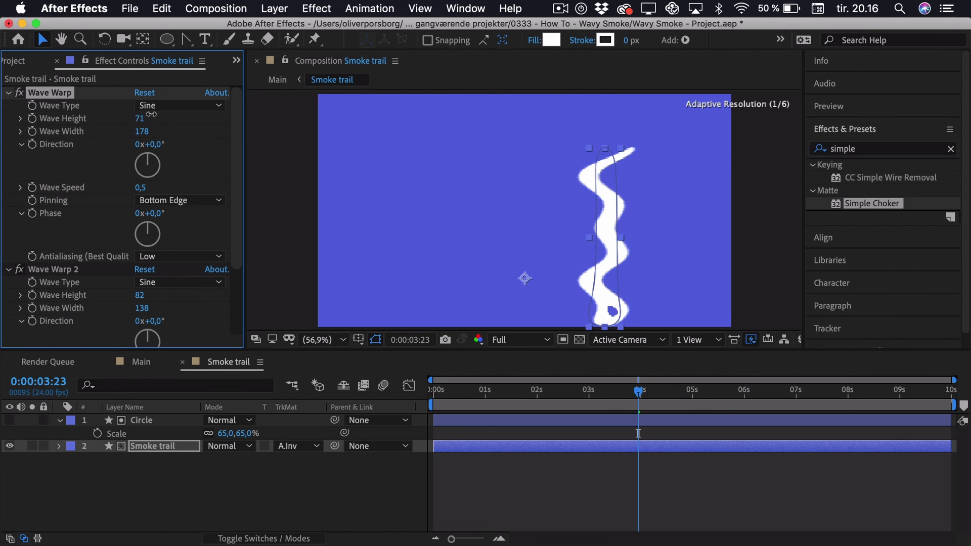
{"action": "scroll", "coordinate": [121, 245], "scroll_direction": "down", "scroll_amount": 3}
{"action": "left_click_drag", "start_coordinate": [141, 239], "coordinate": [91, 228]}
{"action": "scroll", "coordinate": [101, 217], "scroll_direction": "up", "scroll_amount": 3}
{"action": "left_click_drag", "start_coordinate": [141, 118], "coordinate": [155, 137]}
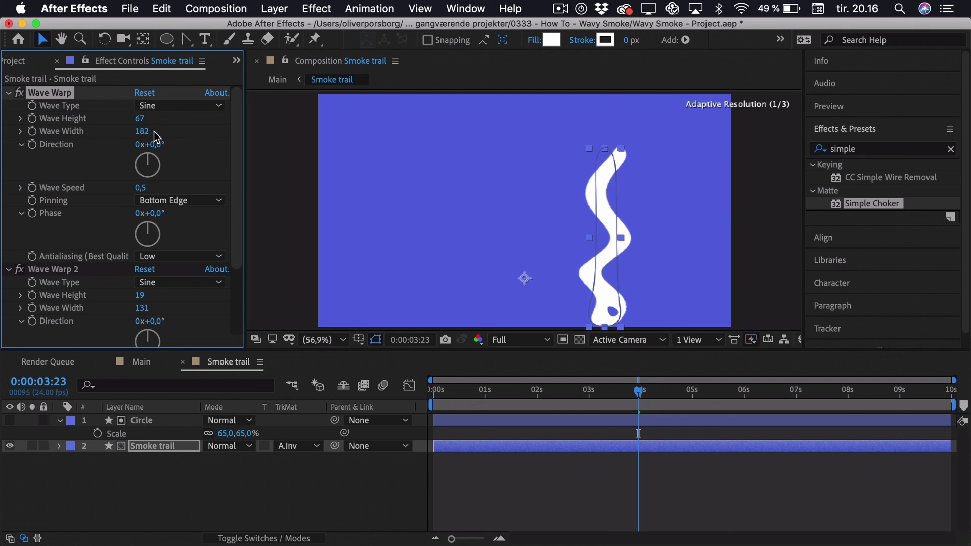
Preview the Smoke trail composition from the first frame with the adjusted waves.
{"action": "left_click_drag", "start_coordinate": [480, 391], "coordinate": [249, 390]}
{"action": "key", "text": "space"}
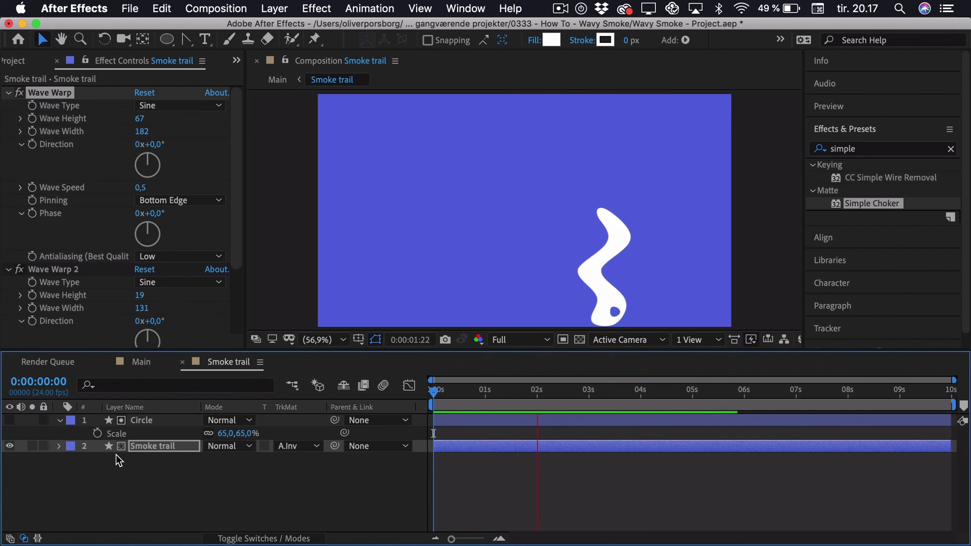
{"action": "key", "text": "space"}
Replace the Circle layer's two Wave Warp effects with copies of both Wave Warp effects from the Smoke trail layer.
{"action": "left_click", "coordinate": [39, 92]}
{"action": "key", "text": "shift"}
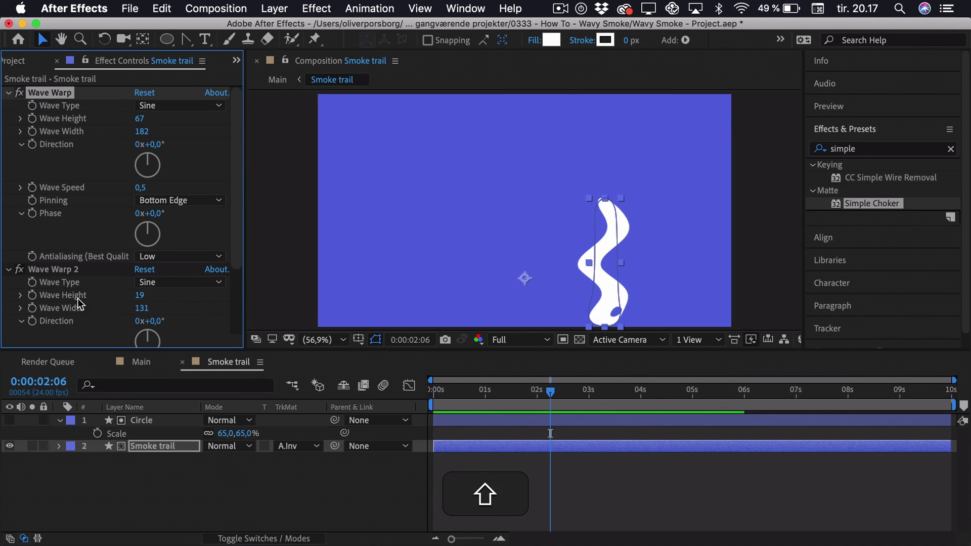
{"action": "left_click", "coordinate": [46, 268], "text": "shift"}
{"action": "key", "text": "super+c"}
{"action": "key", "text": "super+Up"}
{"action": "key", "text": "super+v"}
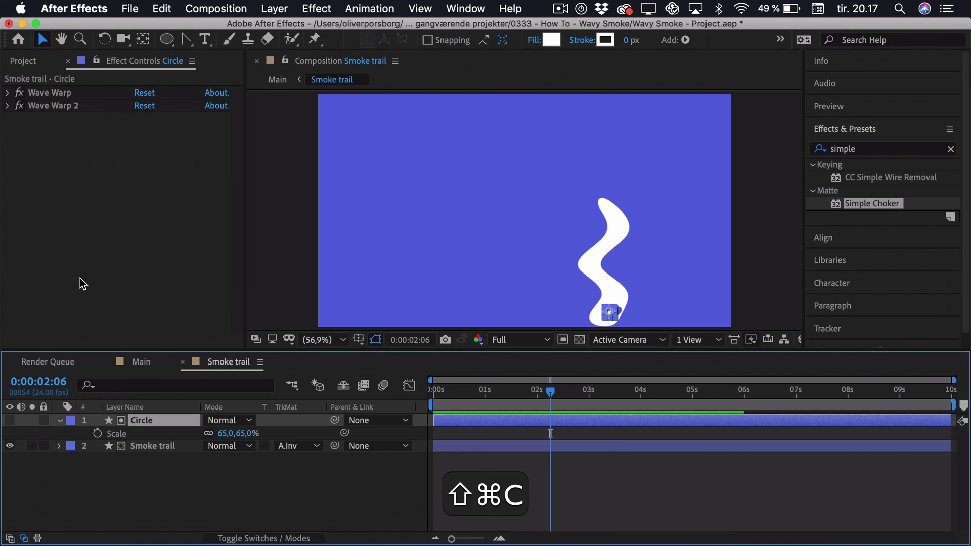
{"action": "left_click", "coordinate": [49, 106]}
{"action": "left_click", "coordinate": [41, 92], "text": "shift"}
{"action": "key", "text": "BackSpace"}
{"action": "key", "text": "super+v"}
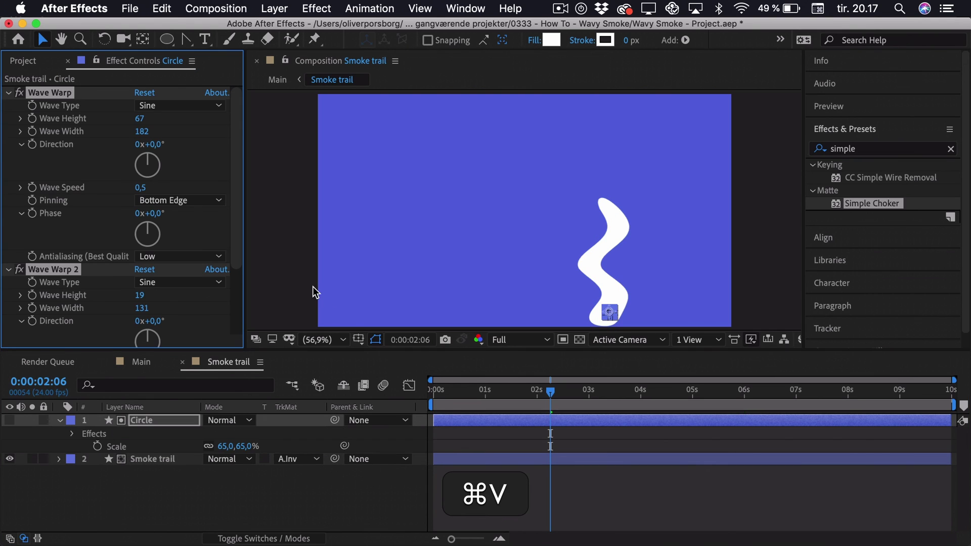
Play the Main composition from the first frame with matching wave settings on the smoke and circle.
{"action": "left_click", "coordinate": [149, 364]}
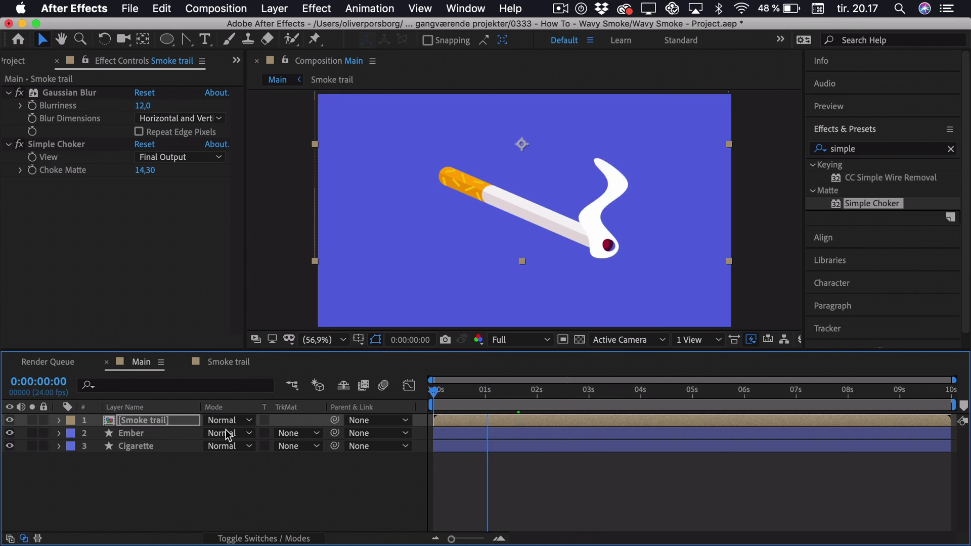
{"action": "key", "text": "space"}
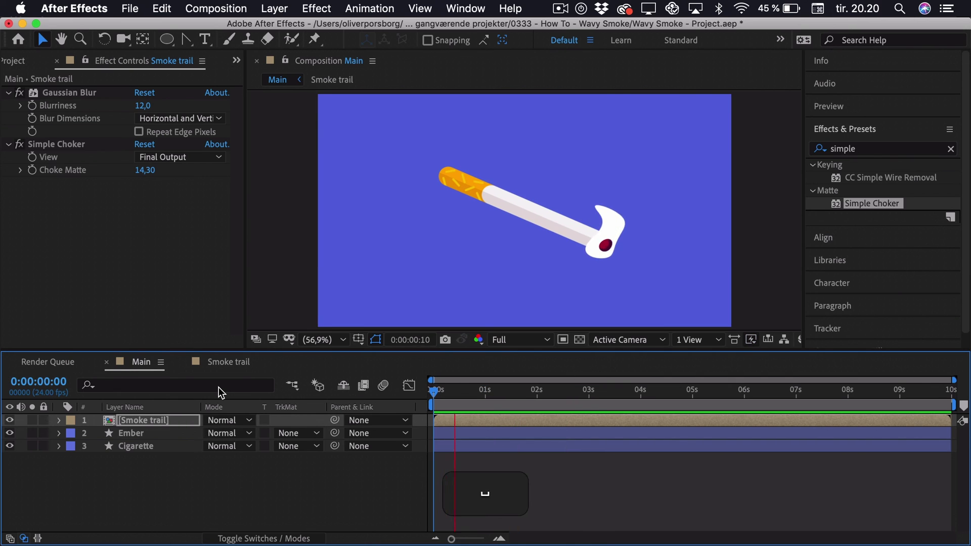